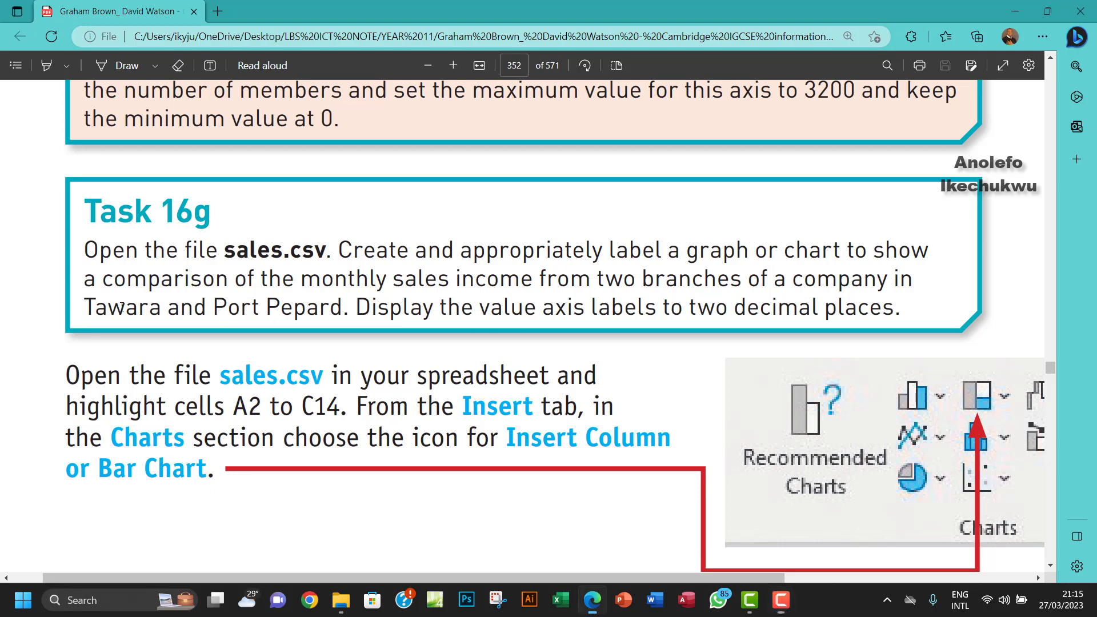
Step: Read Task 16g in Edge, then open sales.csv from the Chapter 16 folder in Excel
drag(84, 309, 897, 320)
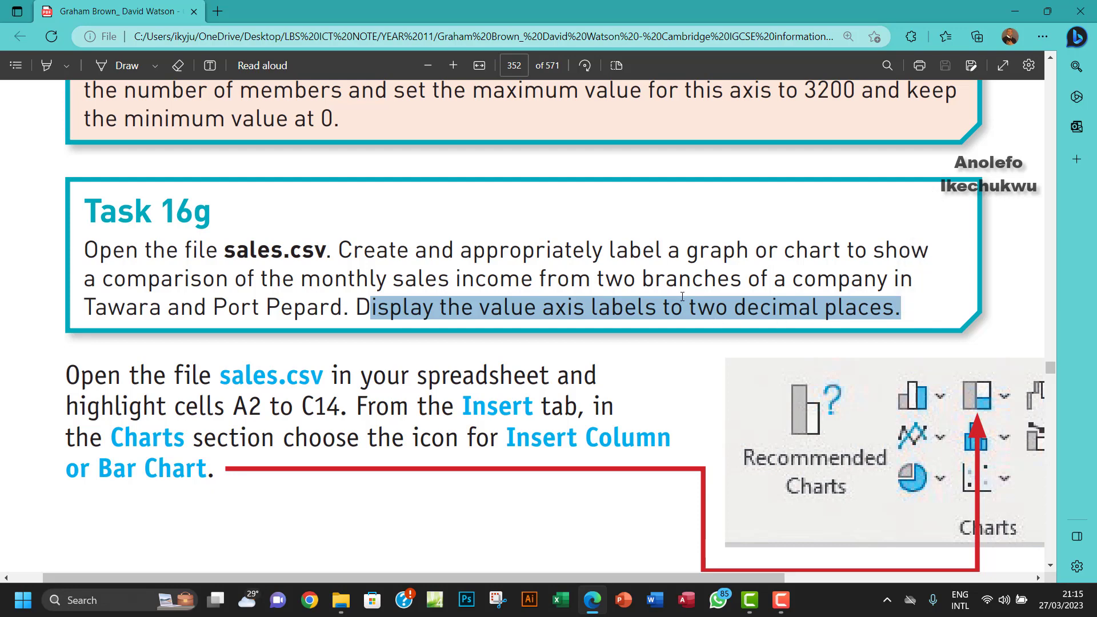
click(341, 600)
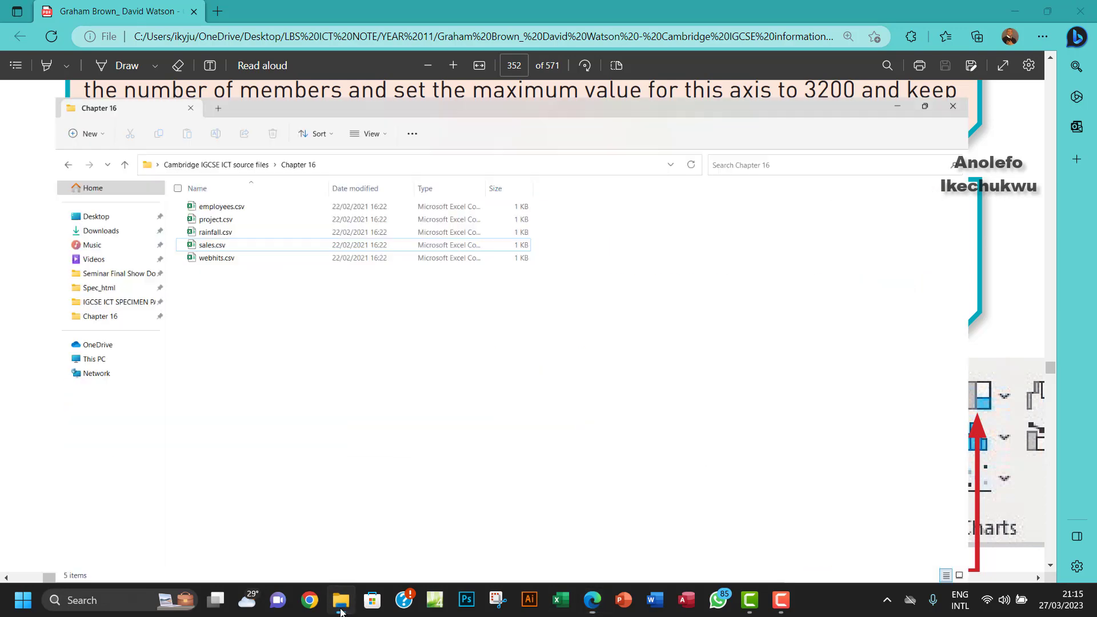
double_click(221, 181)
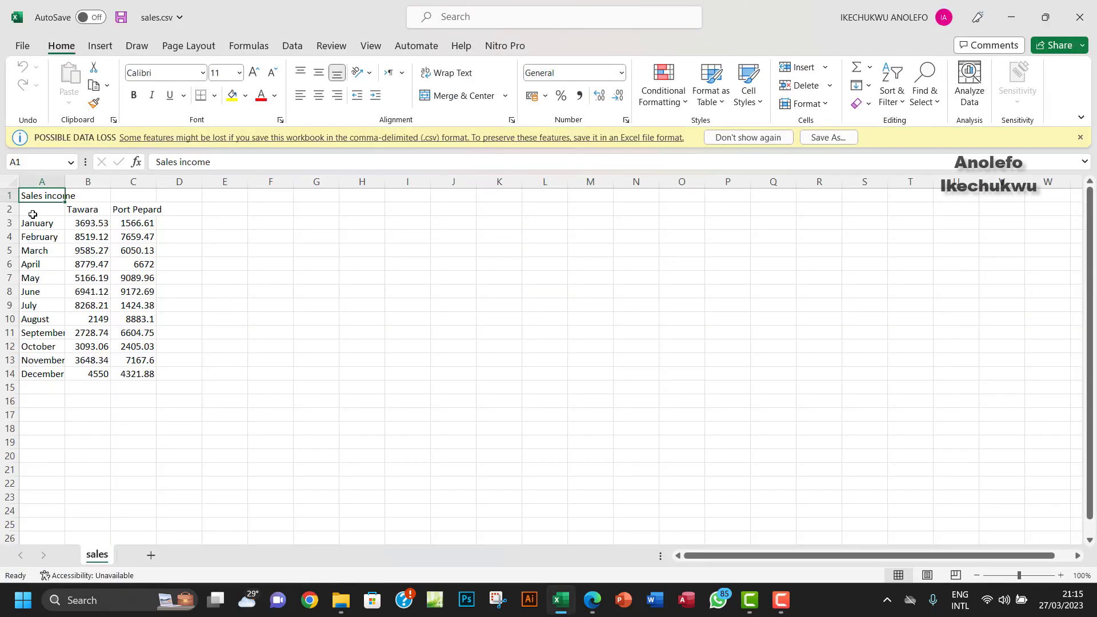
Step: Select the sales data A2:C14 and list the Insert tab's column chart types
drag(29, 212, 144, 373)
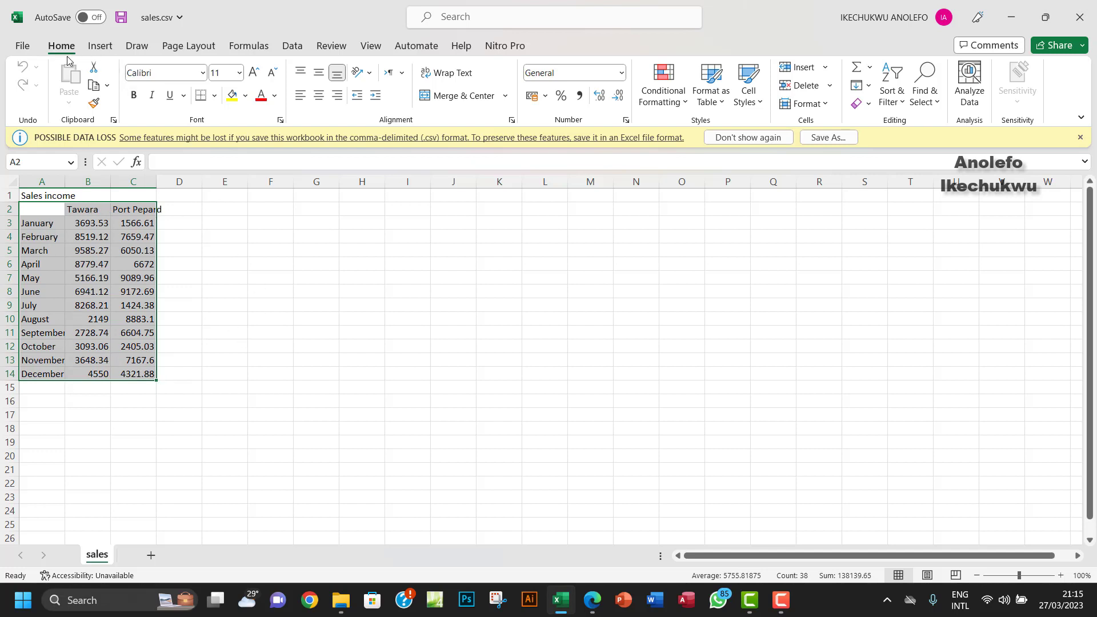
click(99, 45)
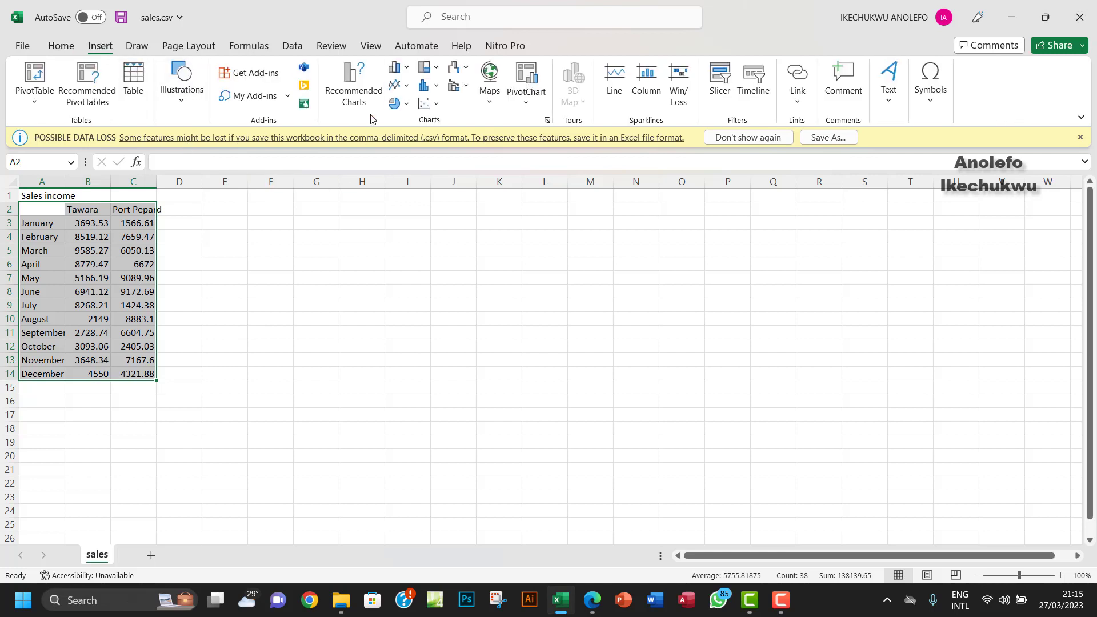
click(409, 74)
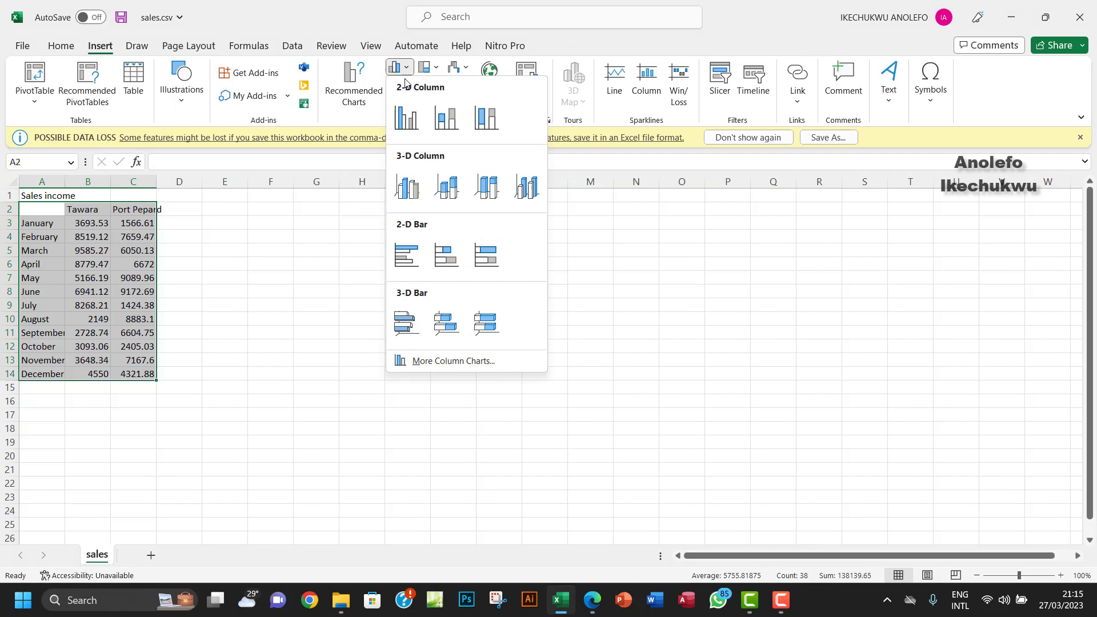
Step: Insert a 2-D Clustered Column chart and enlarge it beside the data
click(406, 118)
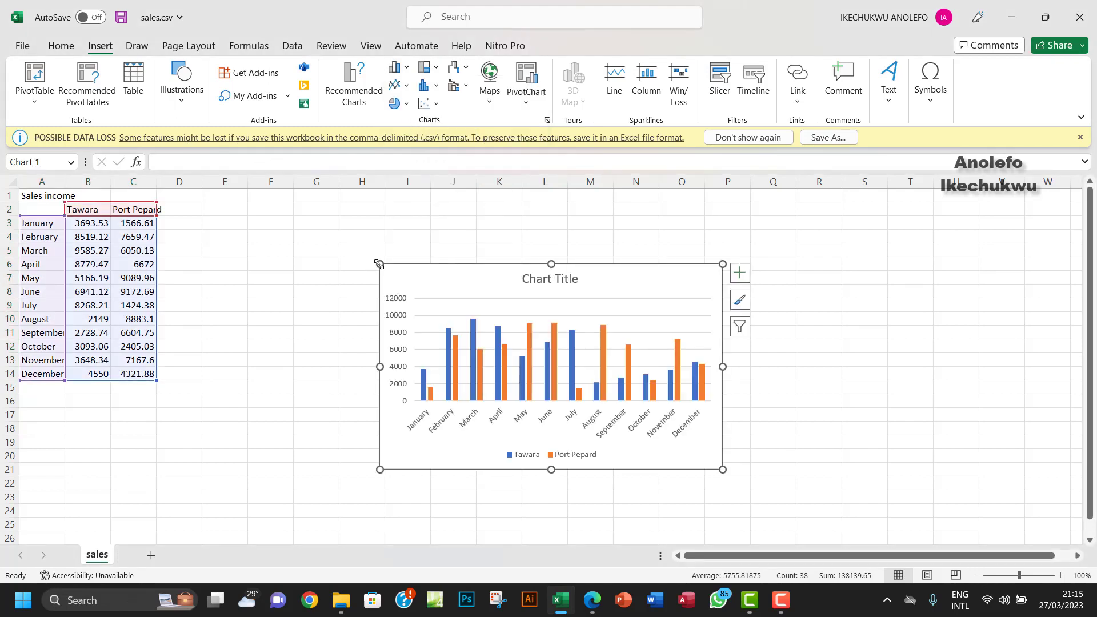
drag(379, 264, 214, 208)
drag(723, 338, 813, 337)
click(537, 457)
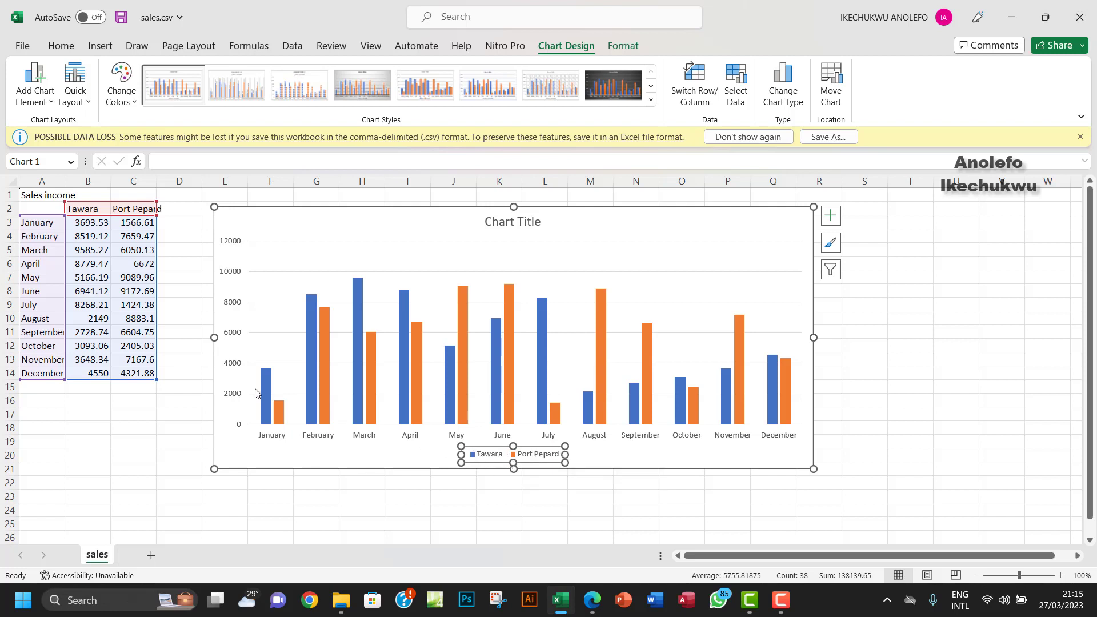
Step: Replace the 'Chart Title' placeholder with 'Income in Tawara & Port Pepard'
click(521, 226)
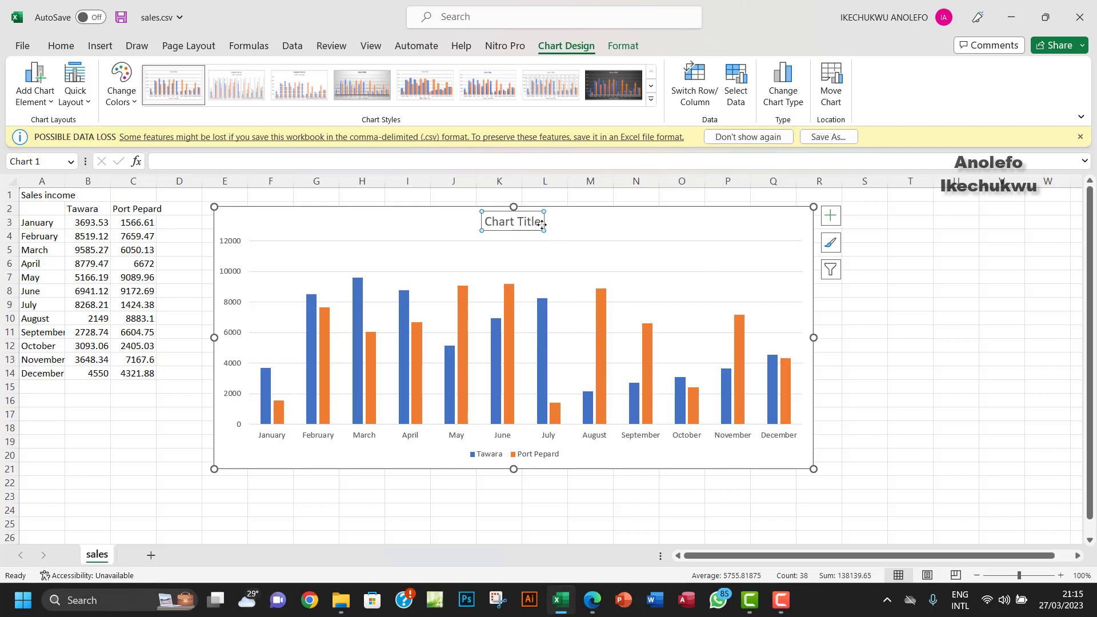
drag(540, 223, 491, 227)
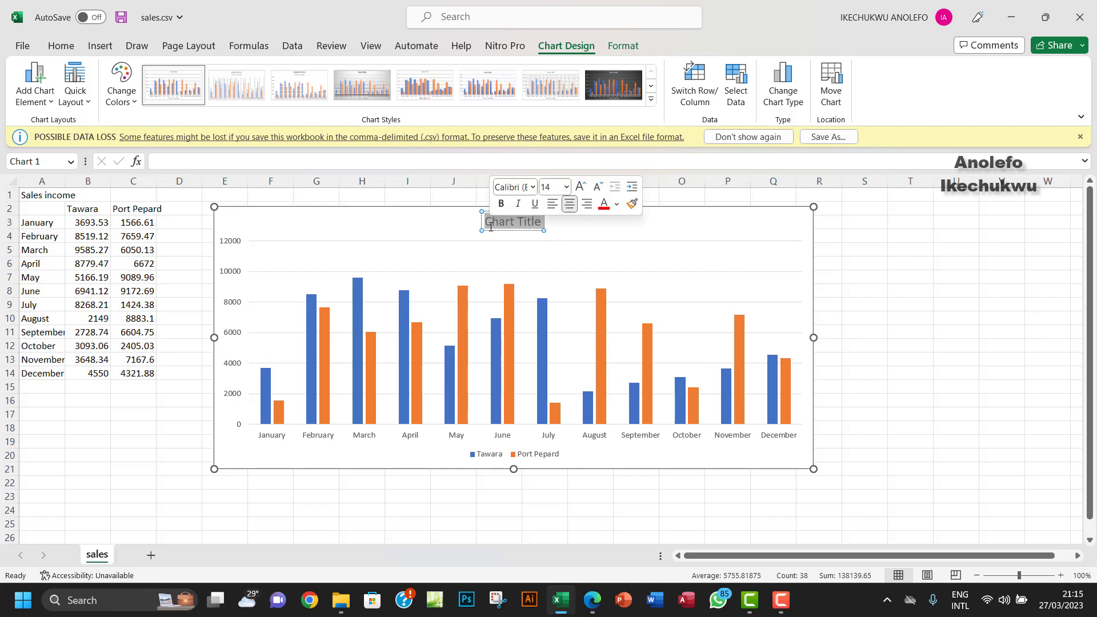
key(BackSpace)
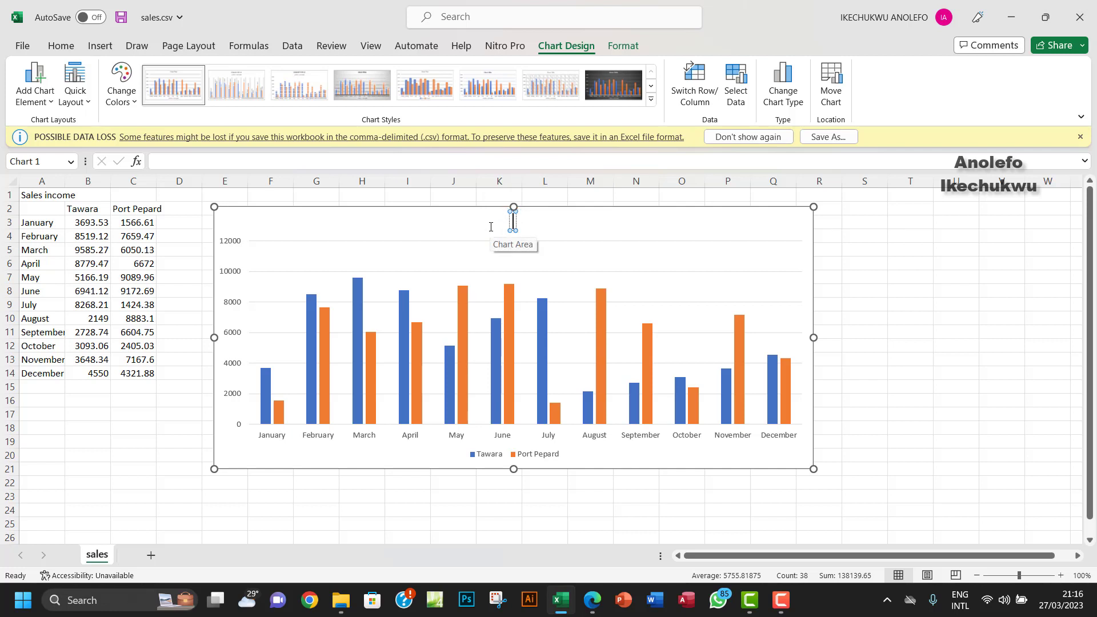
text(Inca)
text(point)
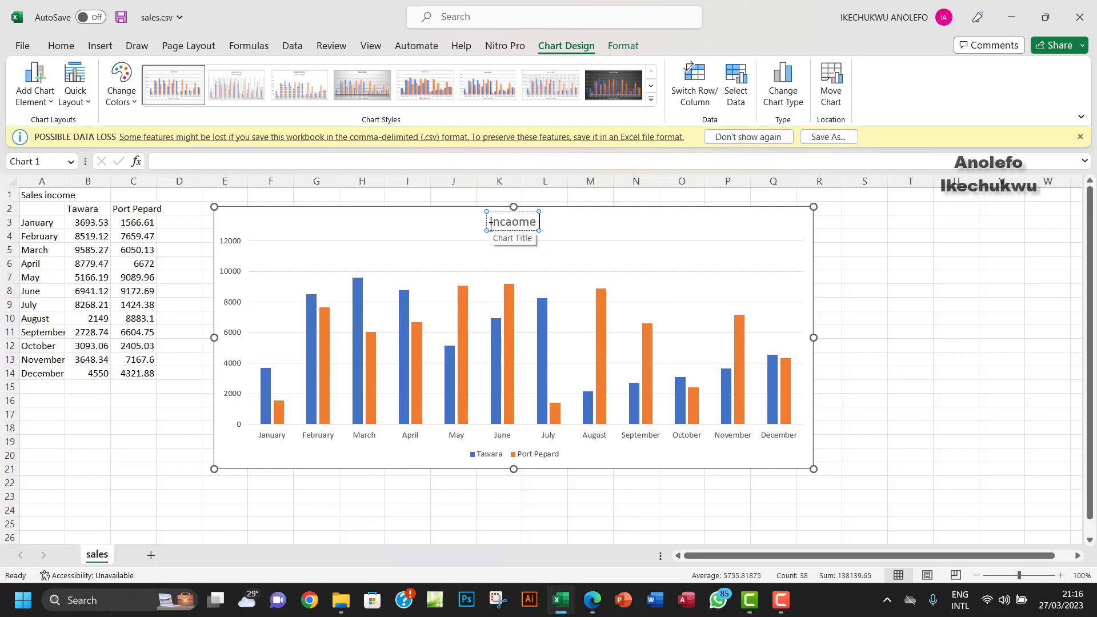
key(BackSpace)
key(BackSpace)
key(BackSpace)
key(BackSpace)
key(BackSpace)
key(BackSpace)
text(ome for T)
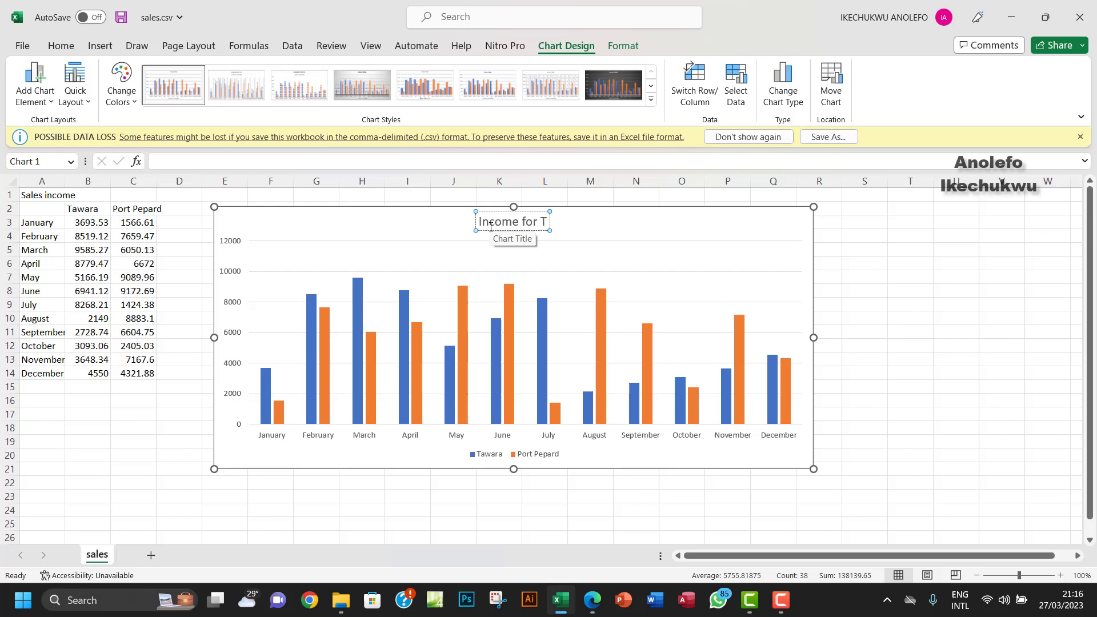
key(BackSpace)
key(BackSpace)
key(BackSpace)
key(BackSpace)
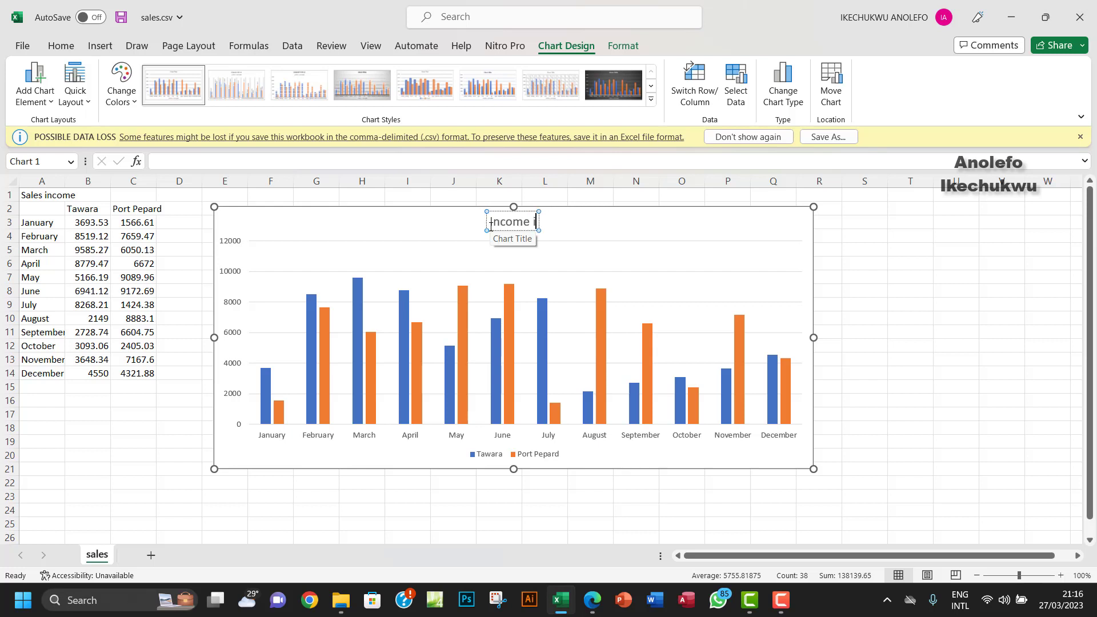
text(in Tawa)
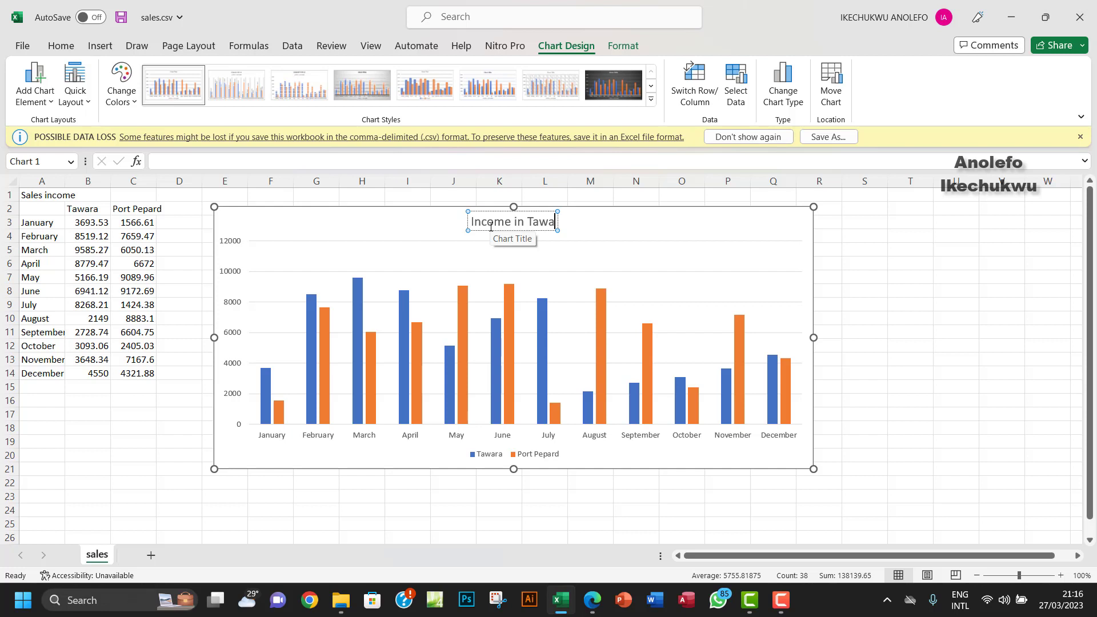
text(ra)
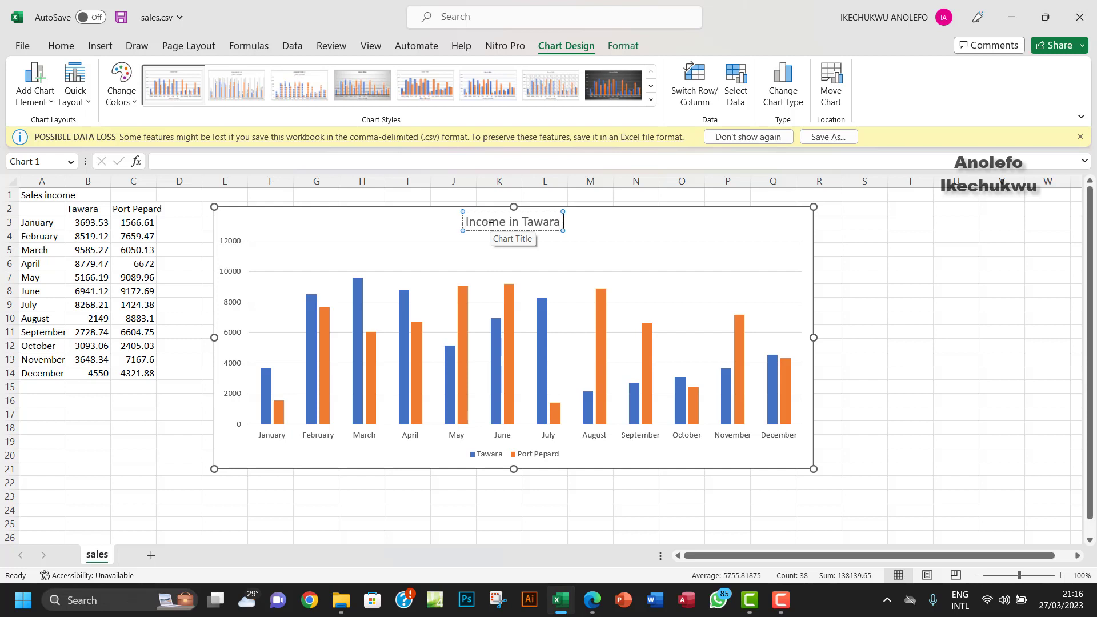
text( &)
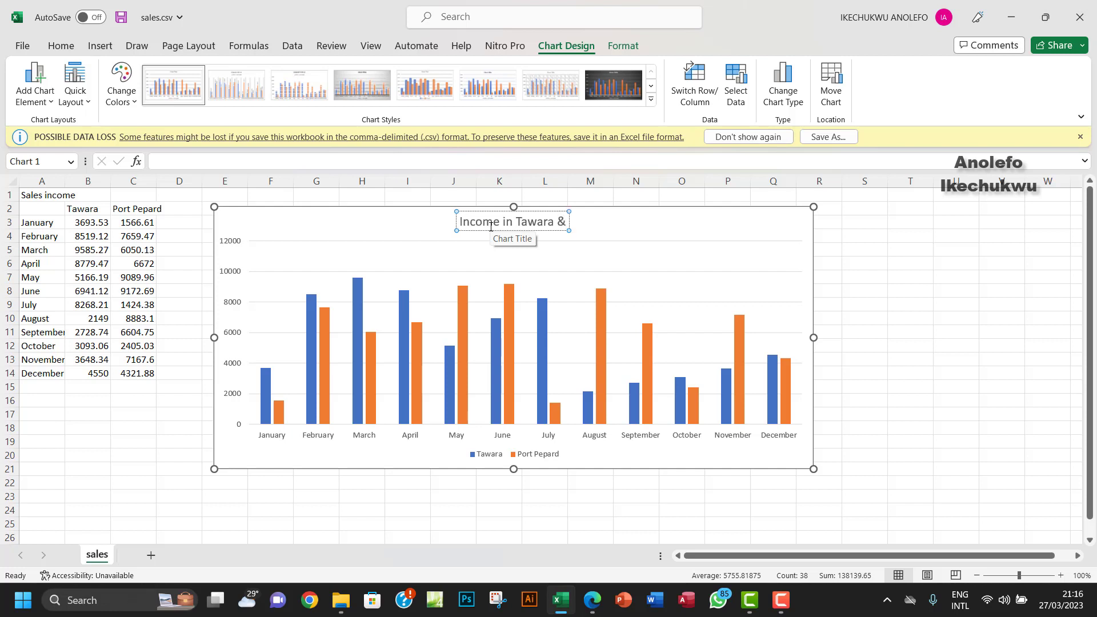
text( Port)
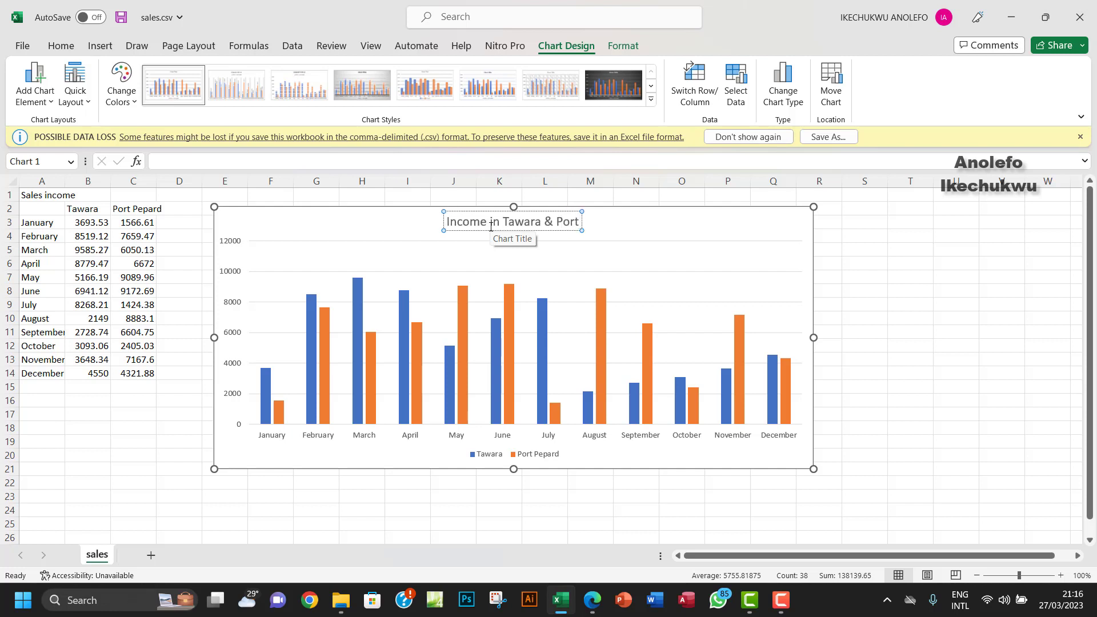
text( Pepard)
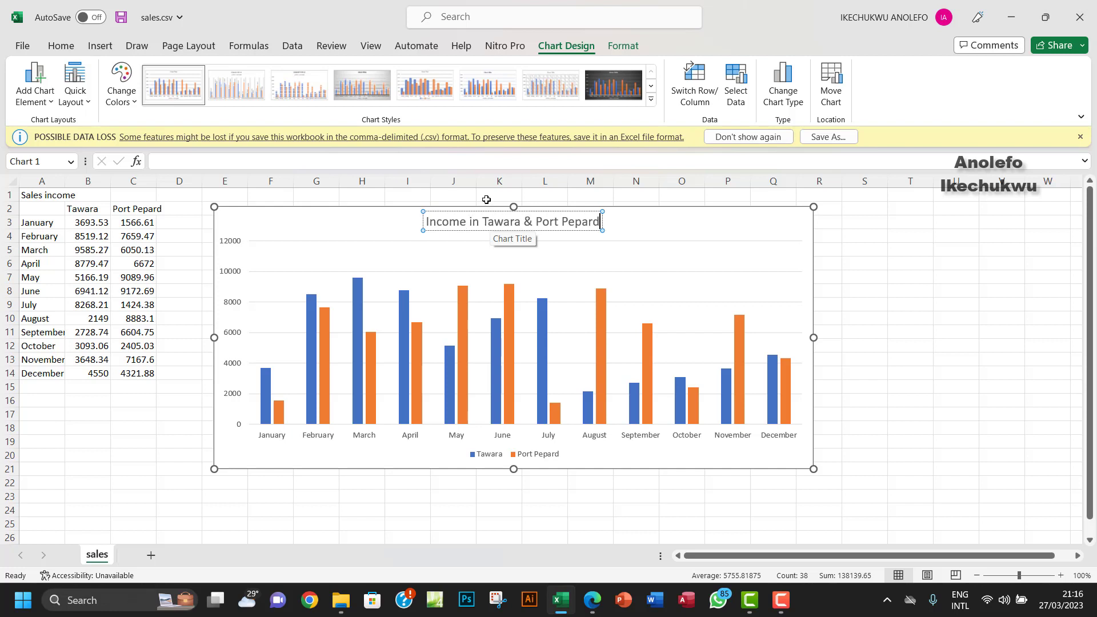
click(651, 251)
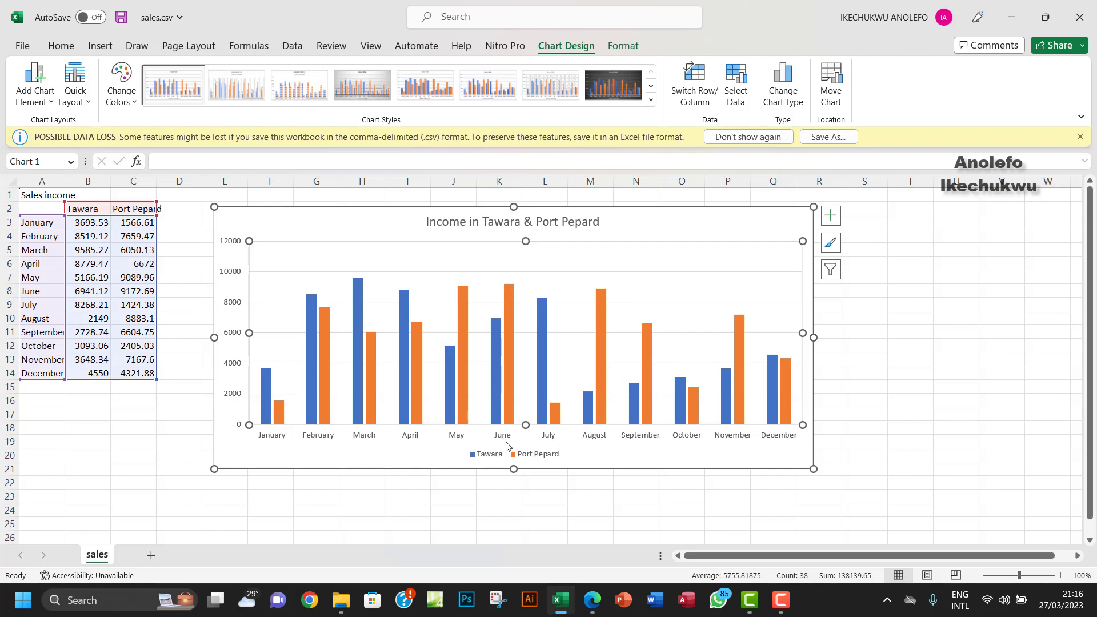
Step: Add axis titles to the chart and label the vertical axis 'Sales Income'
click(831, 217)
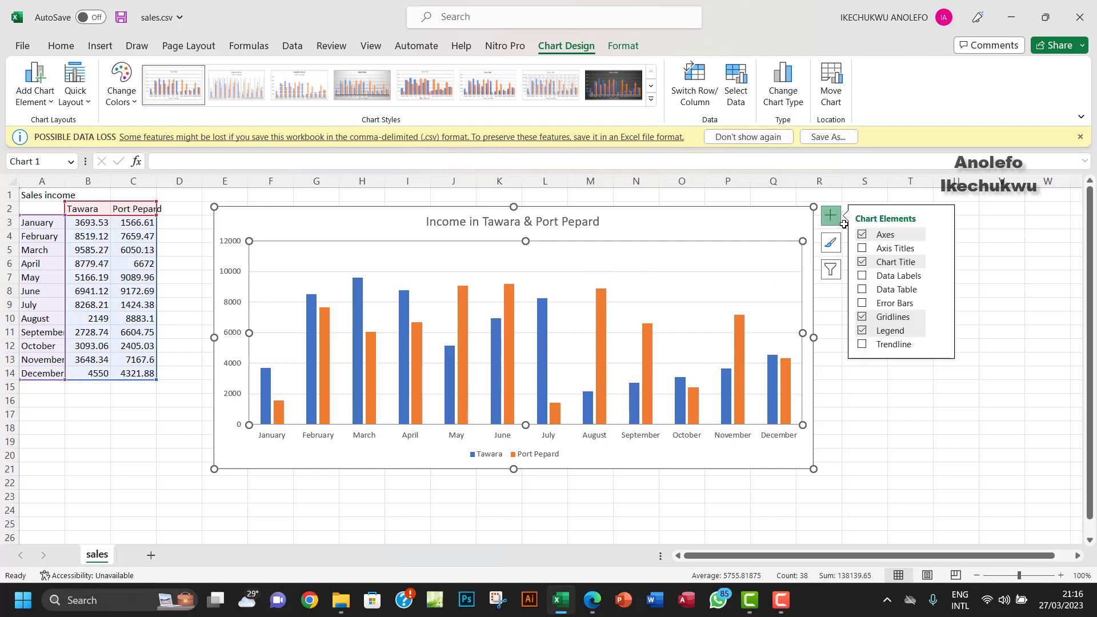
click(880, 248)
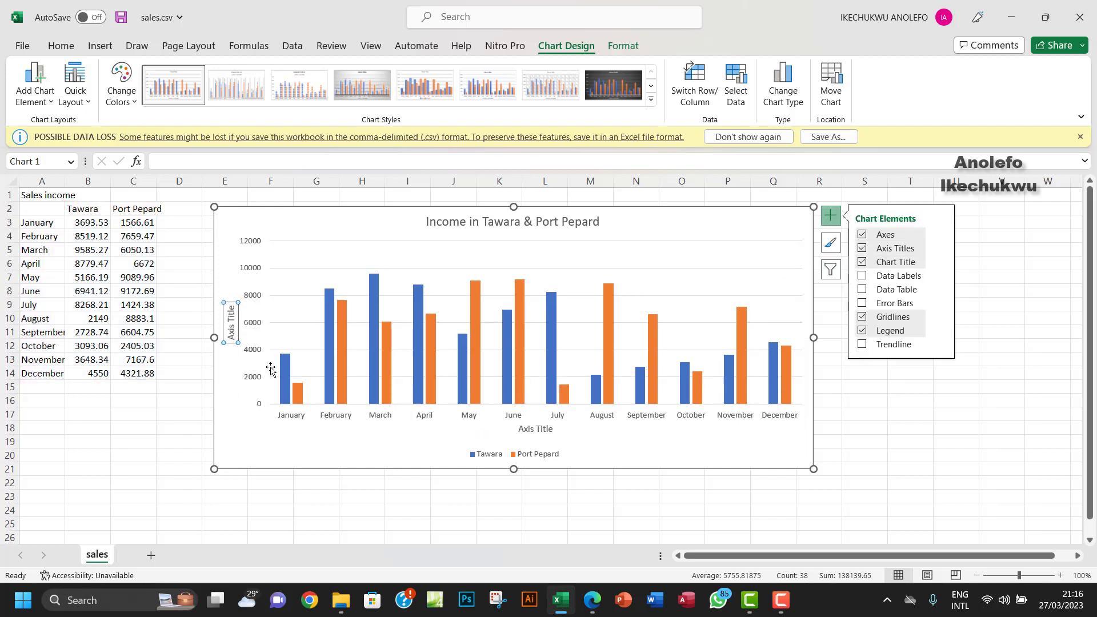
click(232, 319)
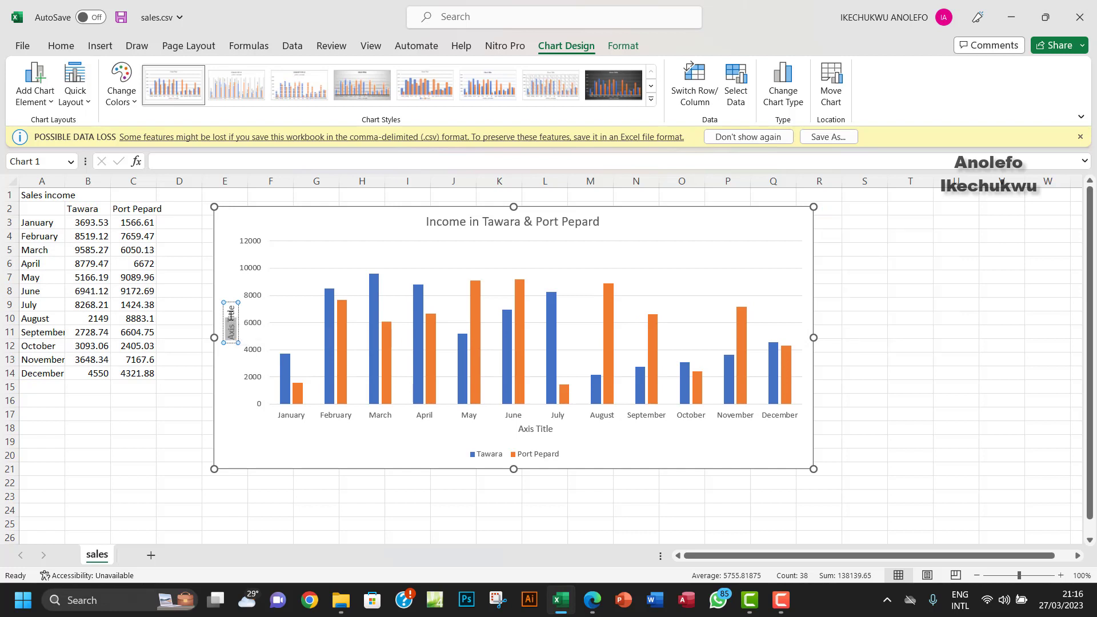
triple_click(231, 318)
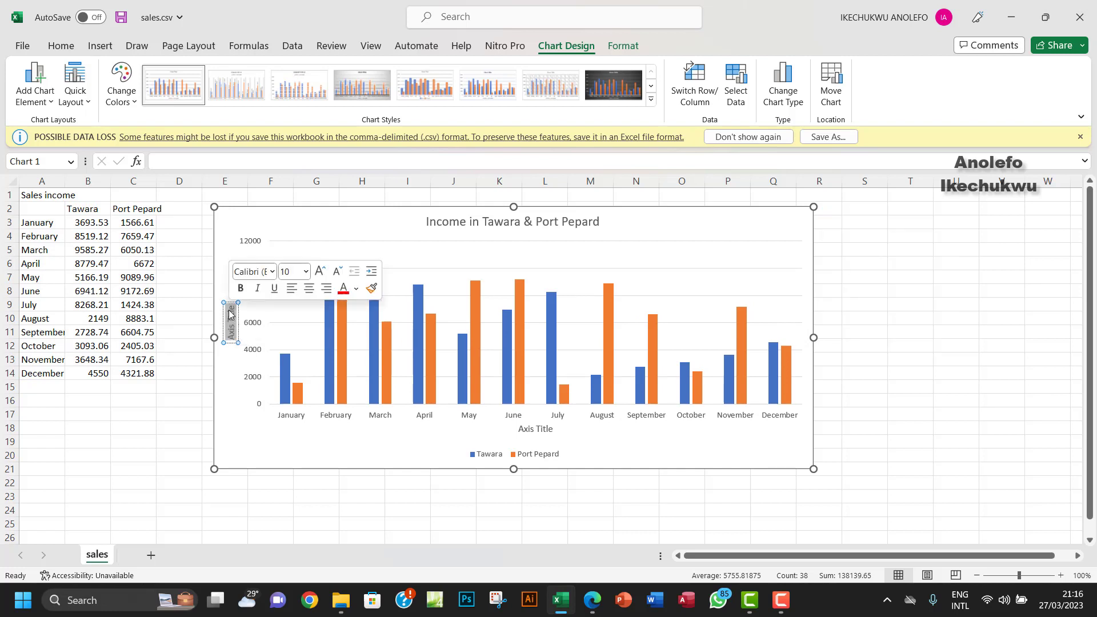
key(BackSpace)
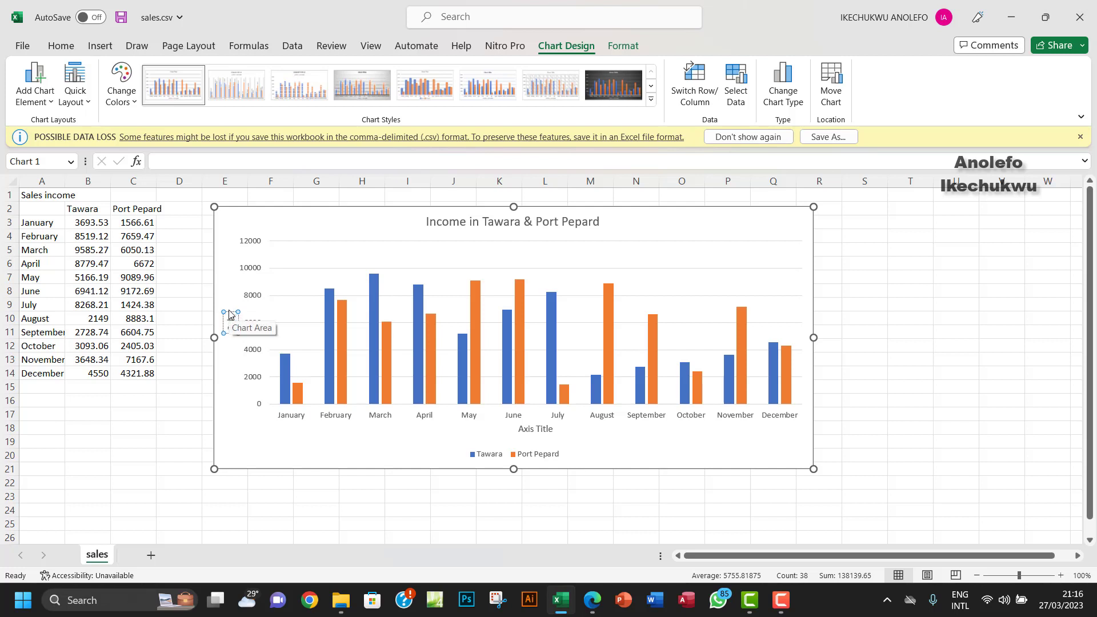
text(Sales)
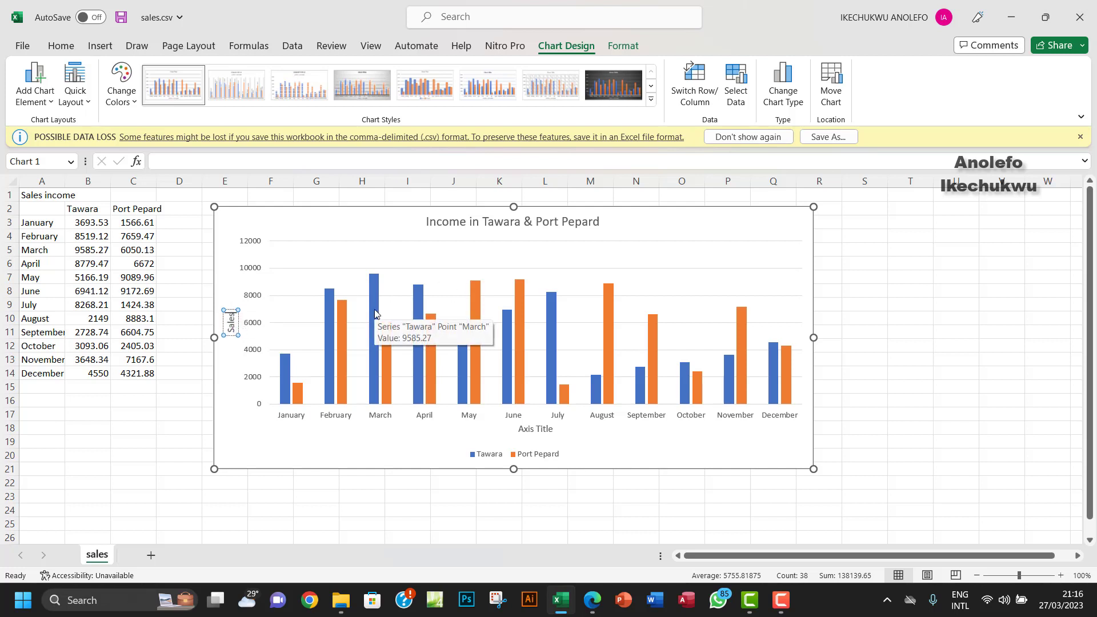
text( Income)
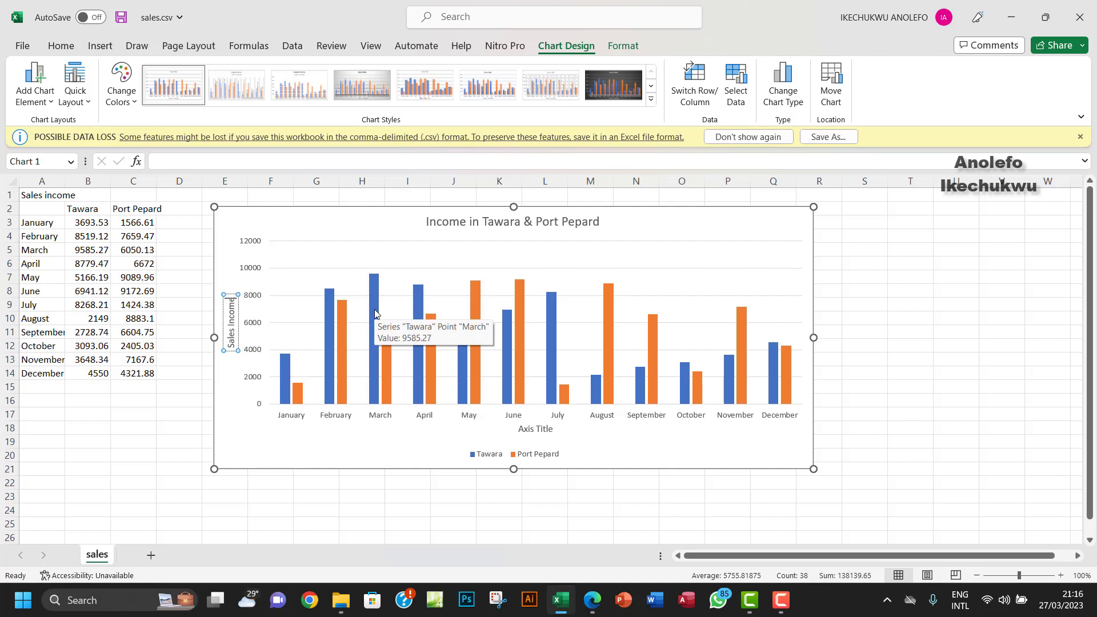
Step: Label the horizontal axis title 'Month'
click(535, 430)
drag(553, 430, 536, 429)
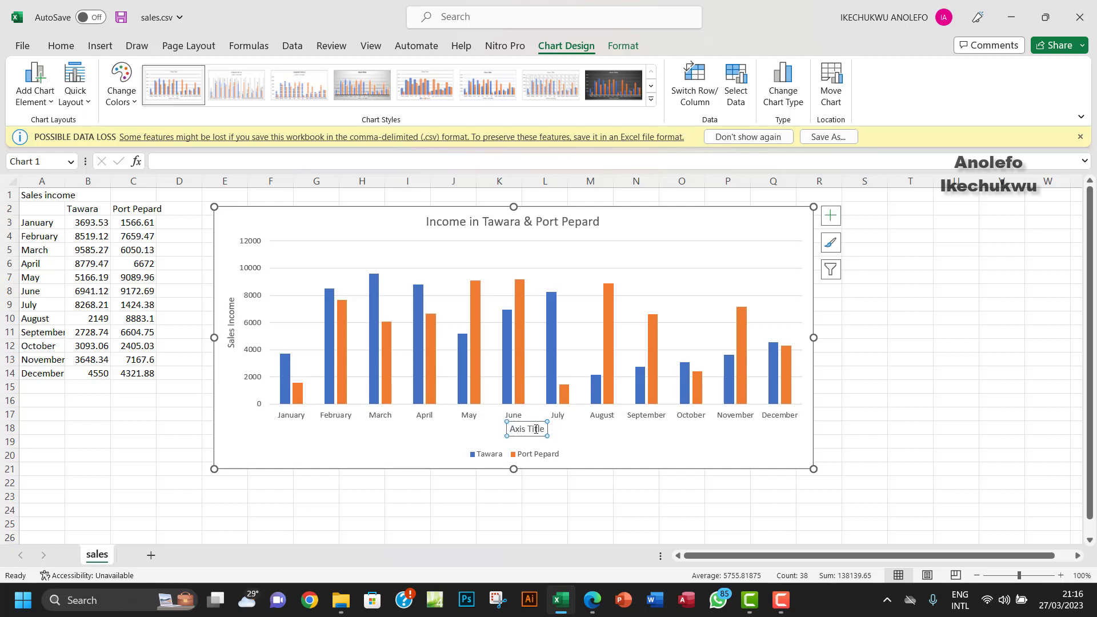
double_click(531, 429)
double_click(525, 429)
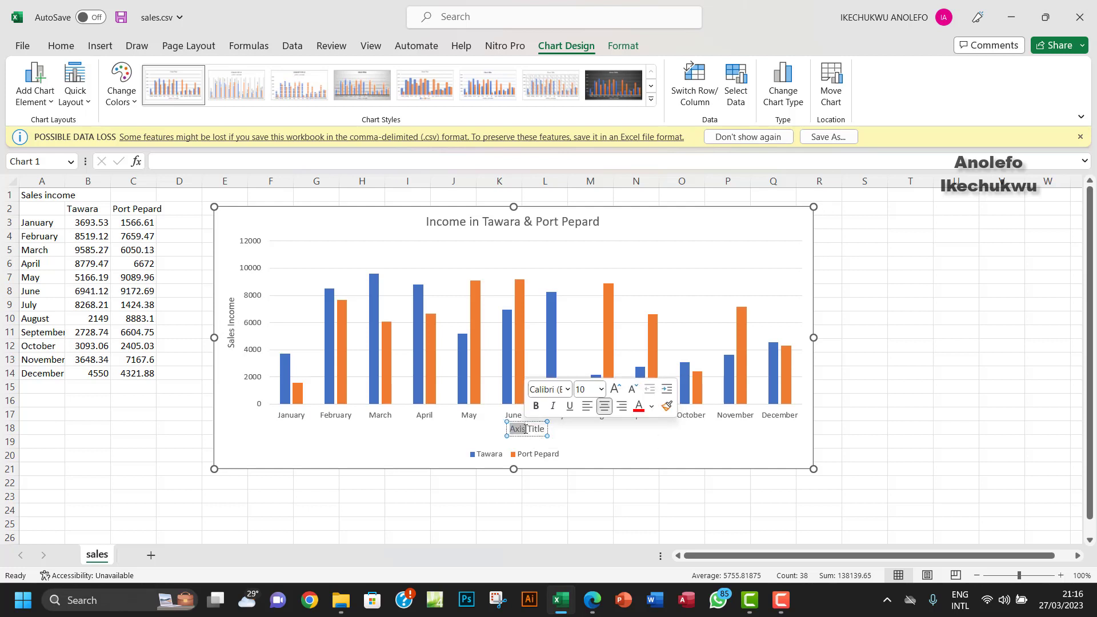
key(BackSpace)
key(Delete)
key(Delete)
key(Delete)
key(Delete)
key(Delete)
key(Delete)
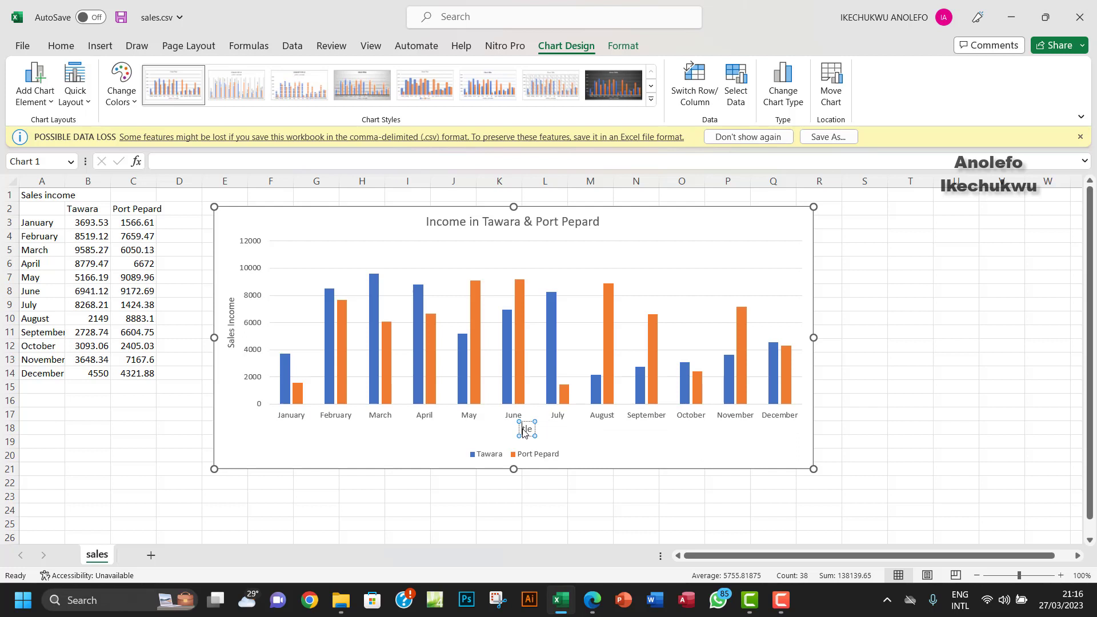
text(Month)
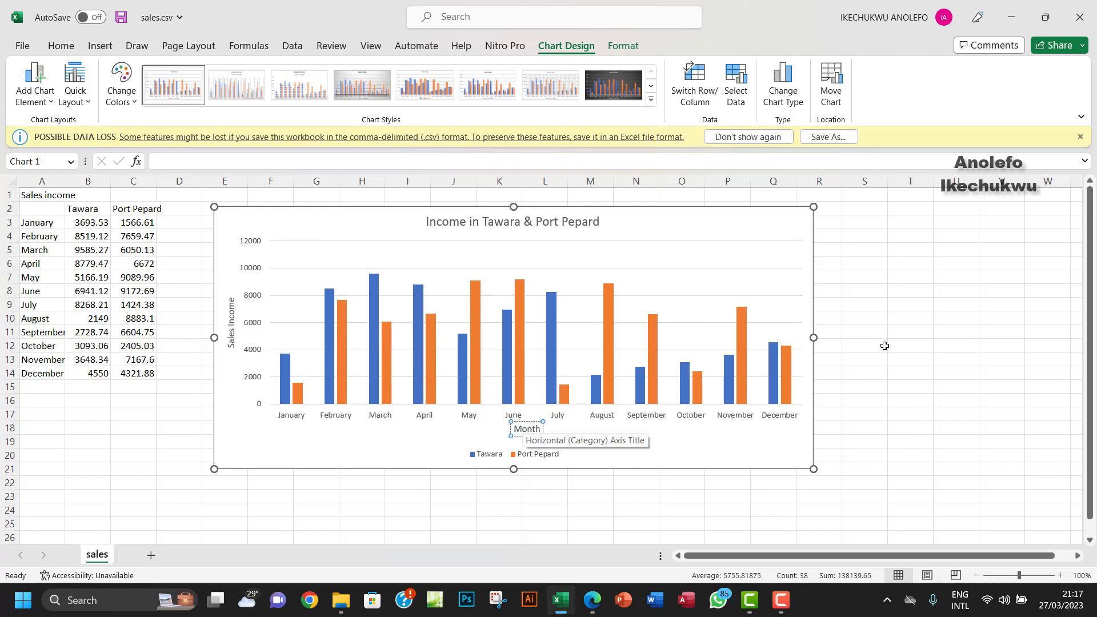
click(869, 332)
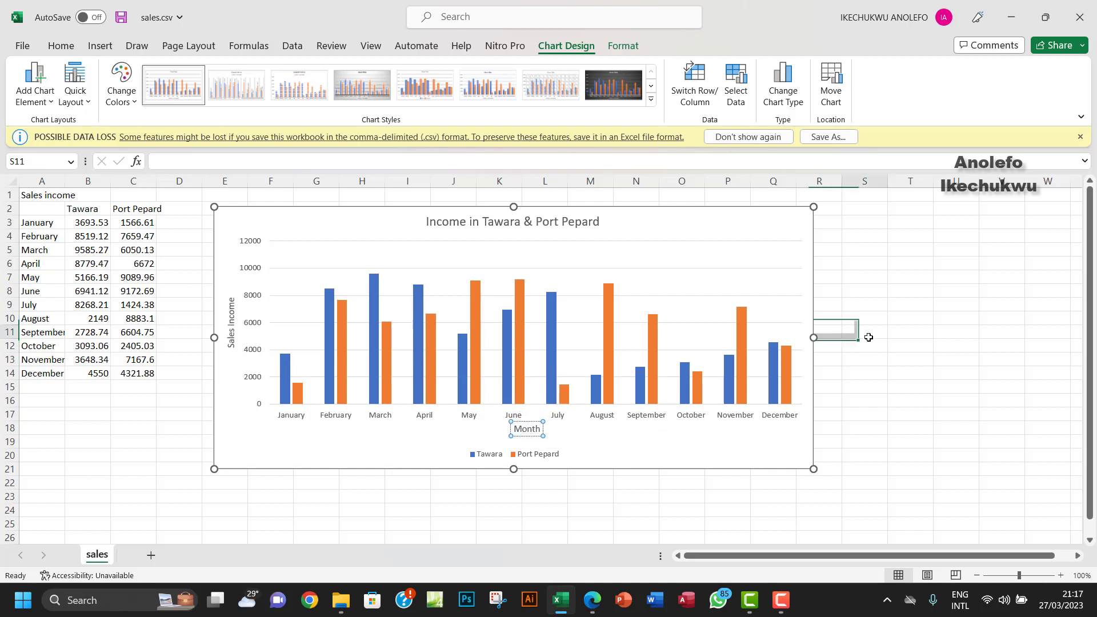
Step: Insert 'Sales' before 'Income' so the title reads 'Sales Income in Tawara & Port Pepard'
click(427, 224)
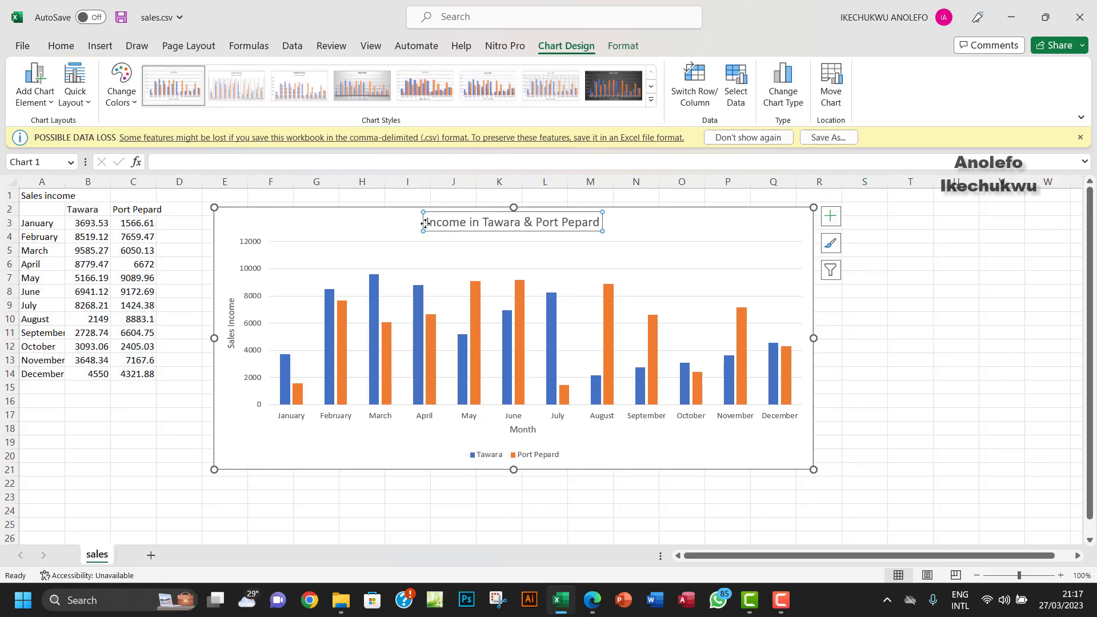
click(427, 224)
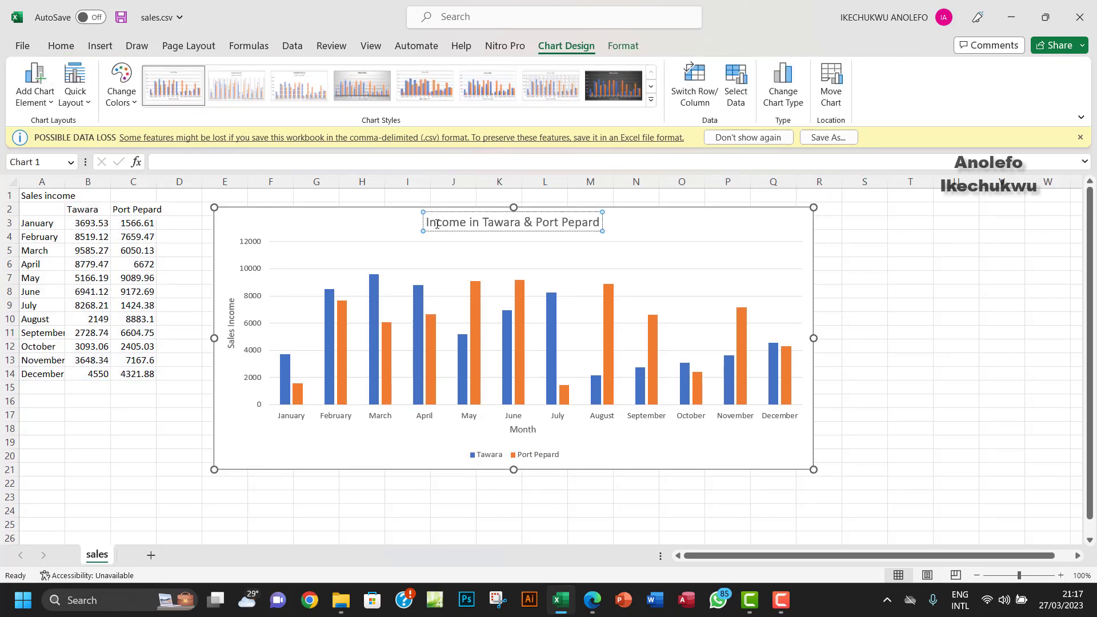
text(sal)
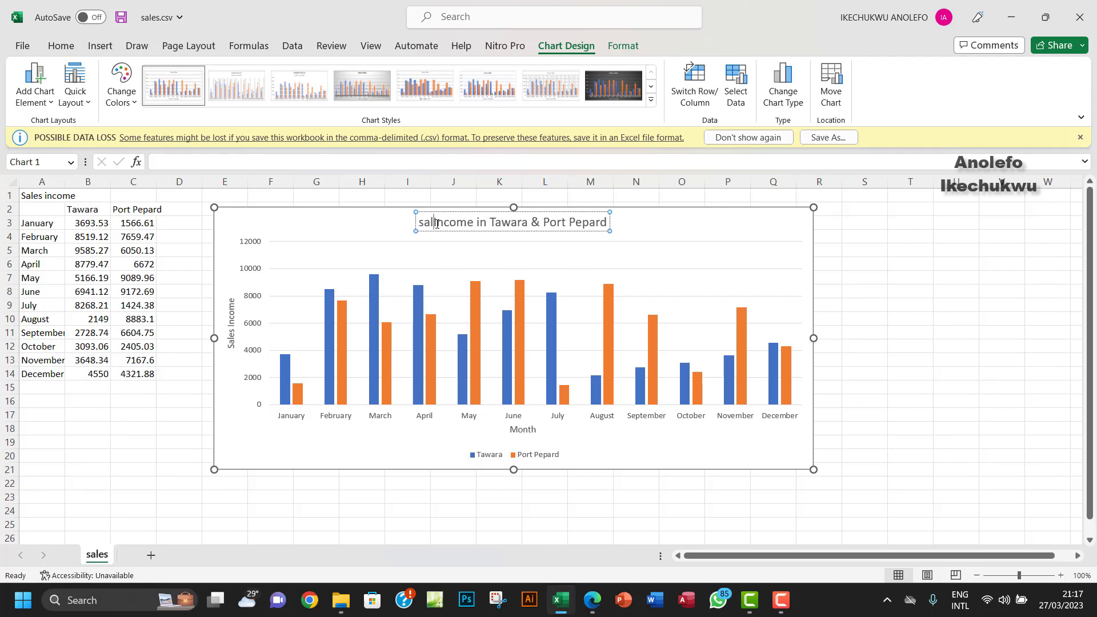
key(BackSpace)
key(BackSpace)
key(BackSpace)
text(Sal)
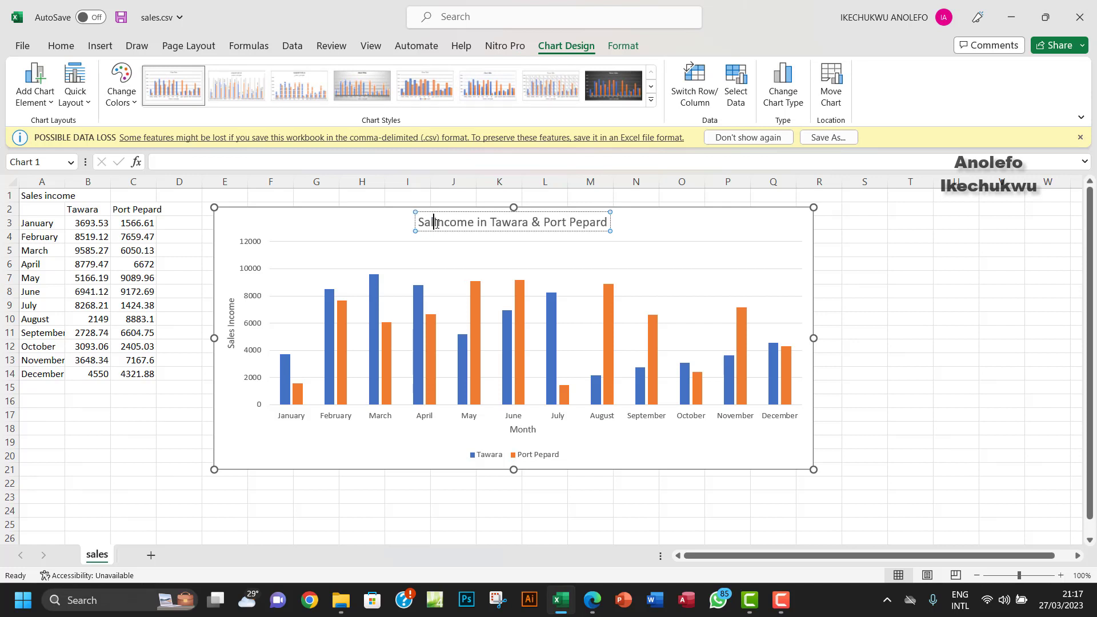
text(es)
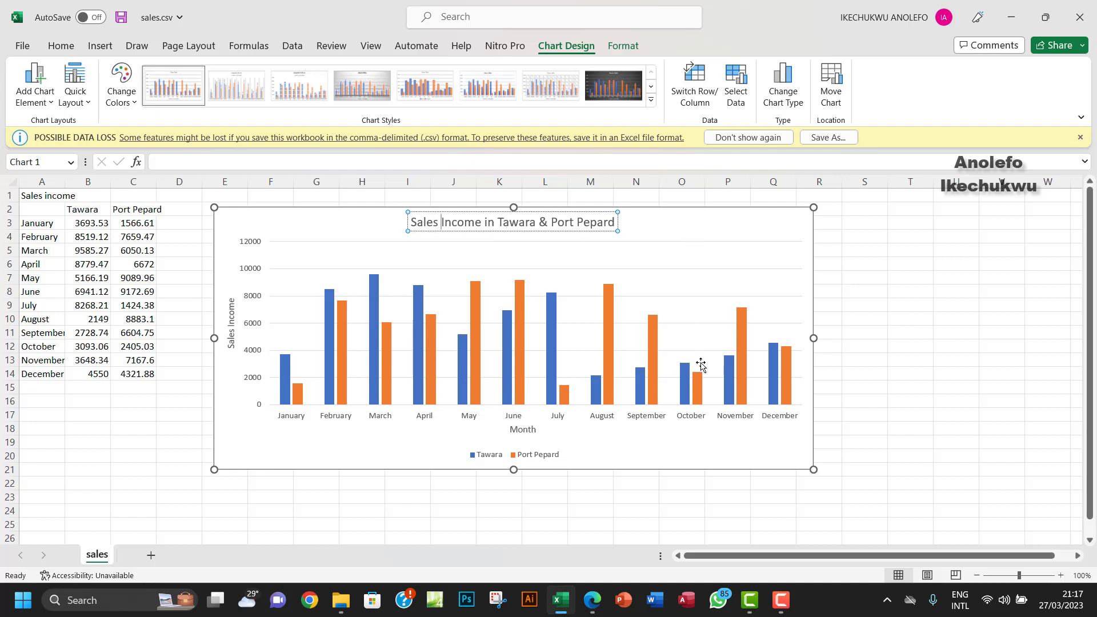
click(851, 328)
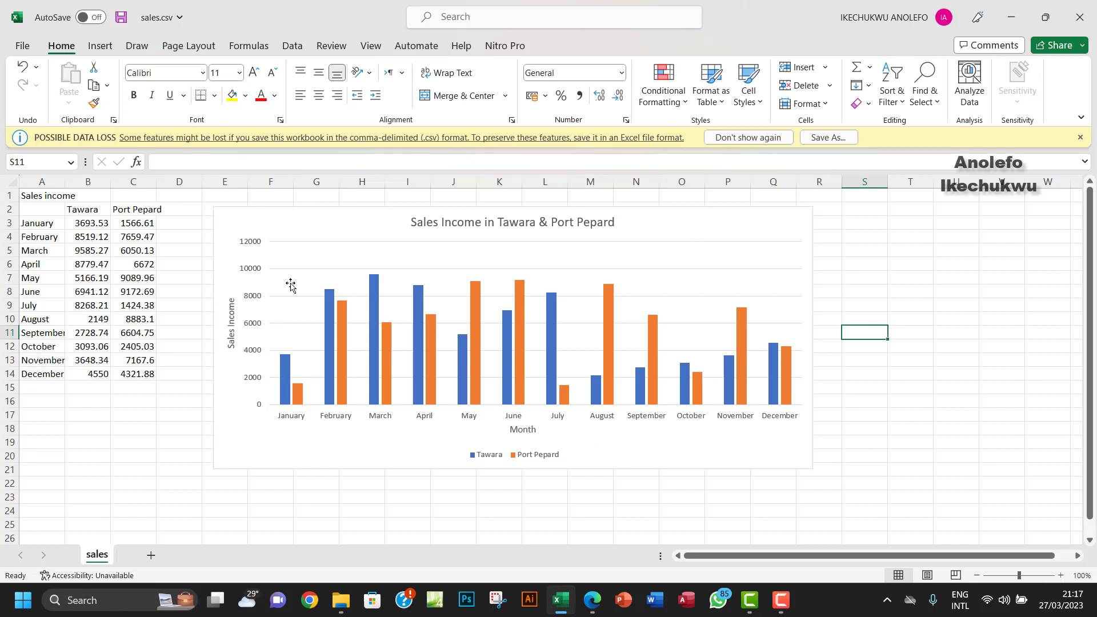
Step: Open Format Axis for the vertical value axis, showing bounds 0 to 12000
click(254, 273)
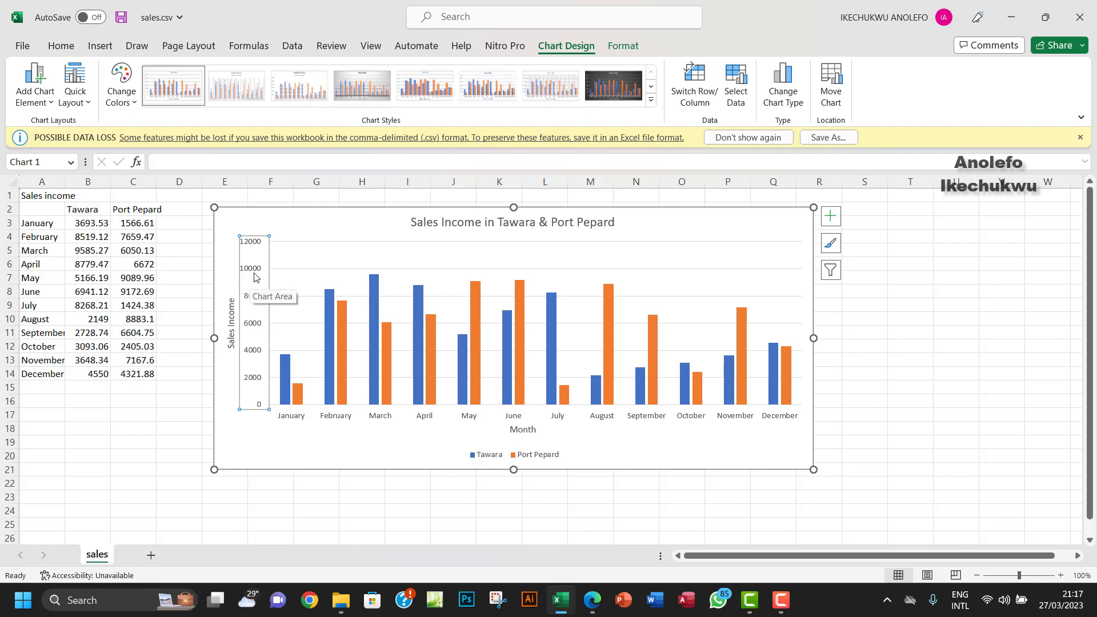
right_click(254, 281)
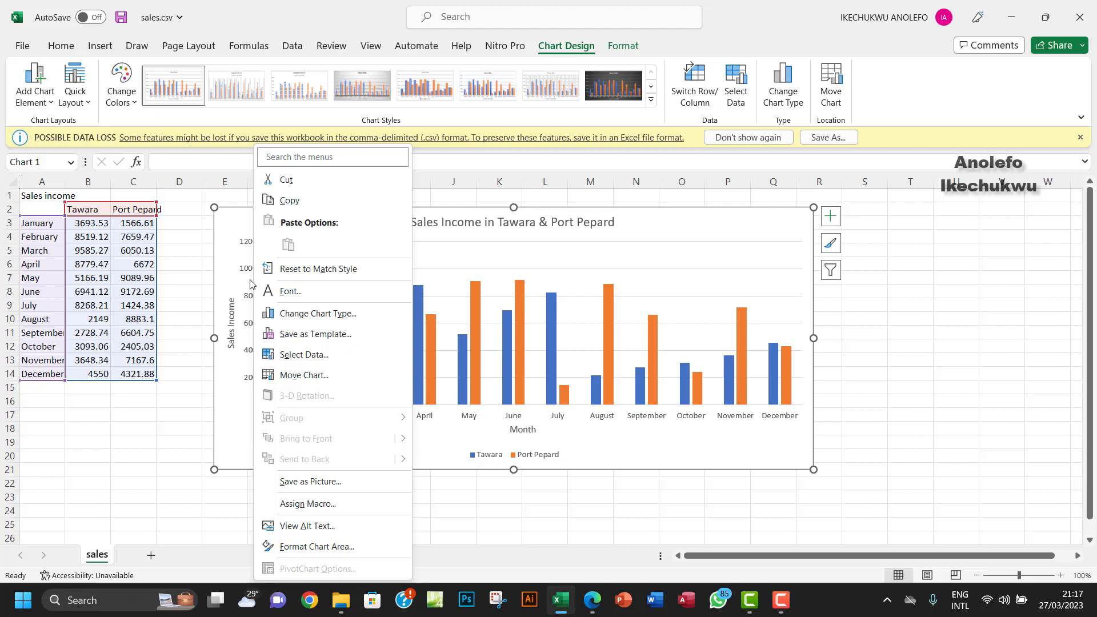
key(Escape)
click(253, 279)
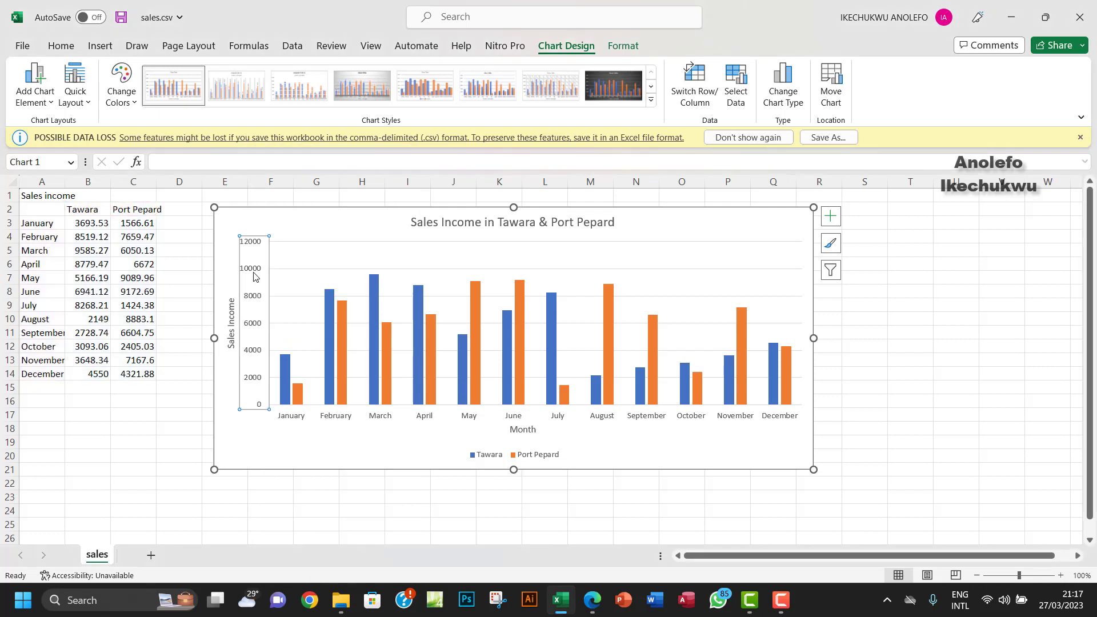
right_click(255, 277)
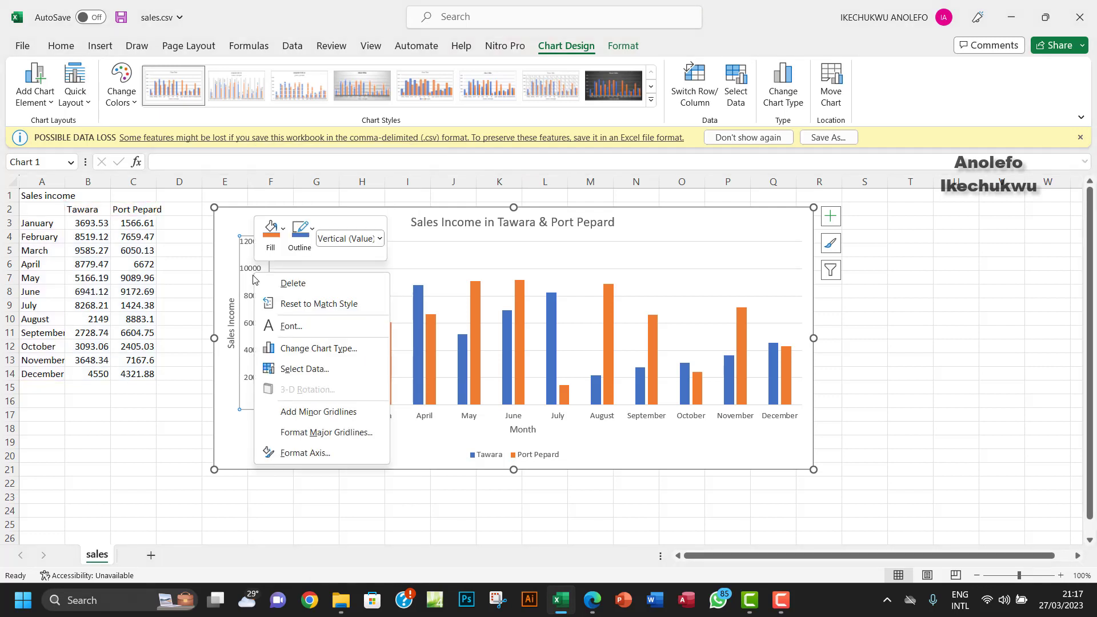
click(300, 452)
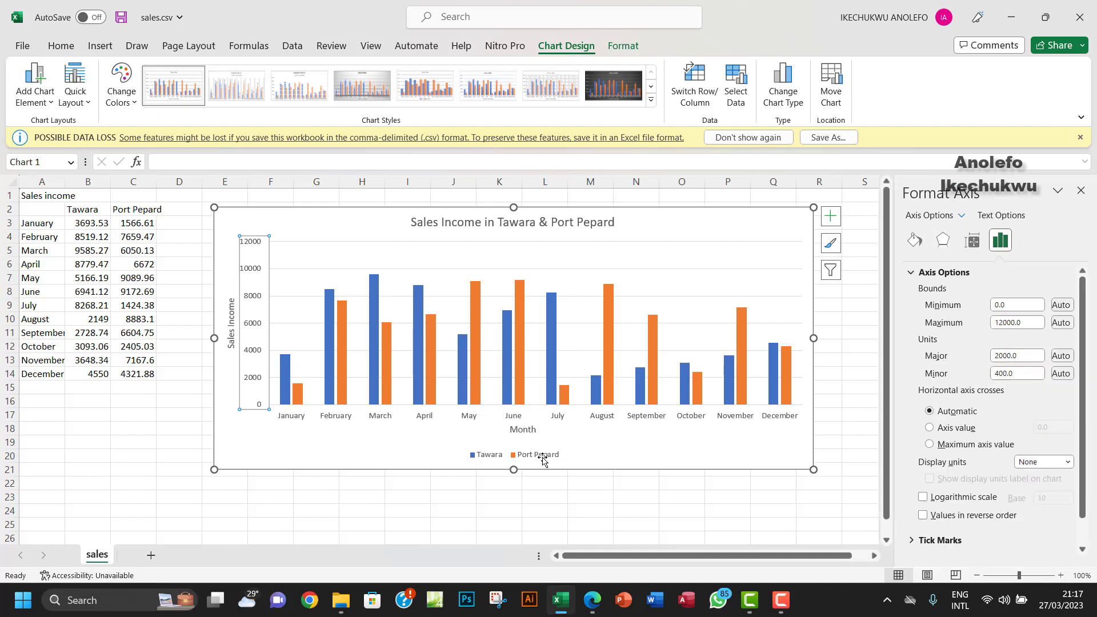
Step: Format the value axis labels as Number with 2 decimal places
click(911, 273)
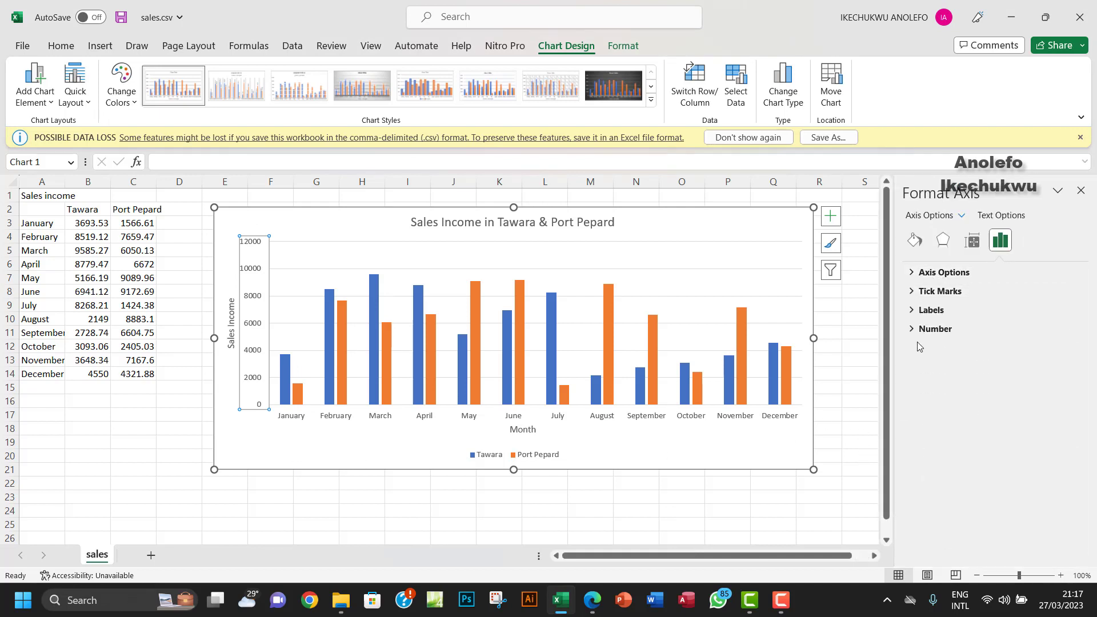
click(912, 331)
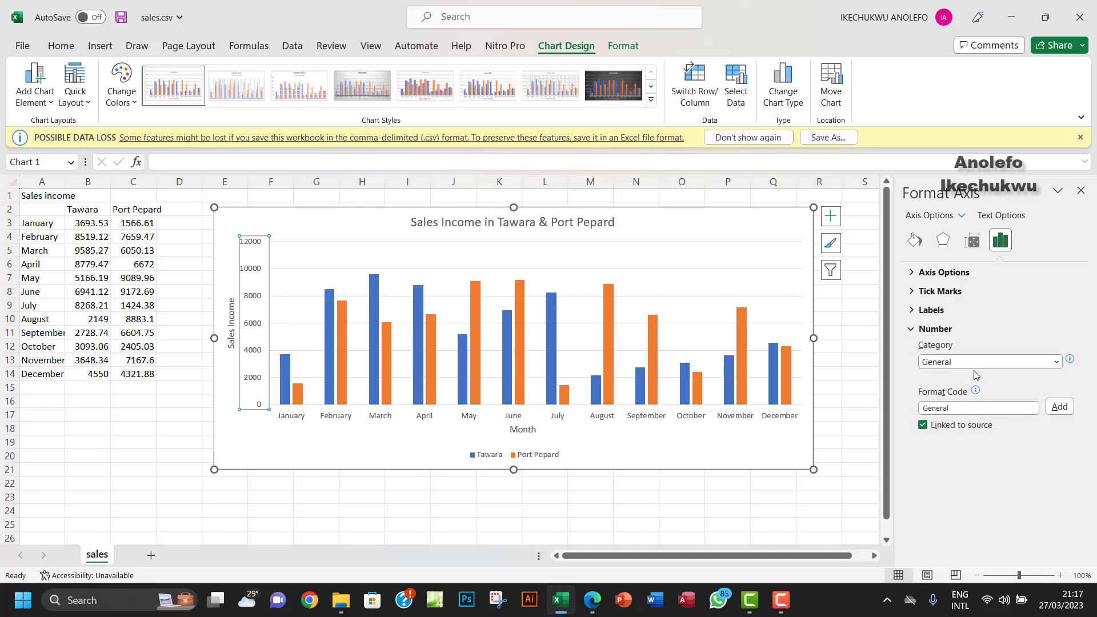
click(1055, 362)
click(947, 391)
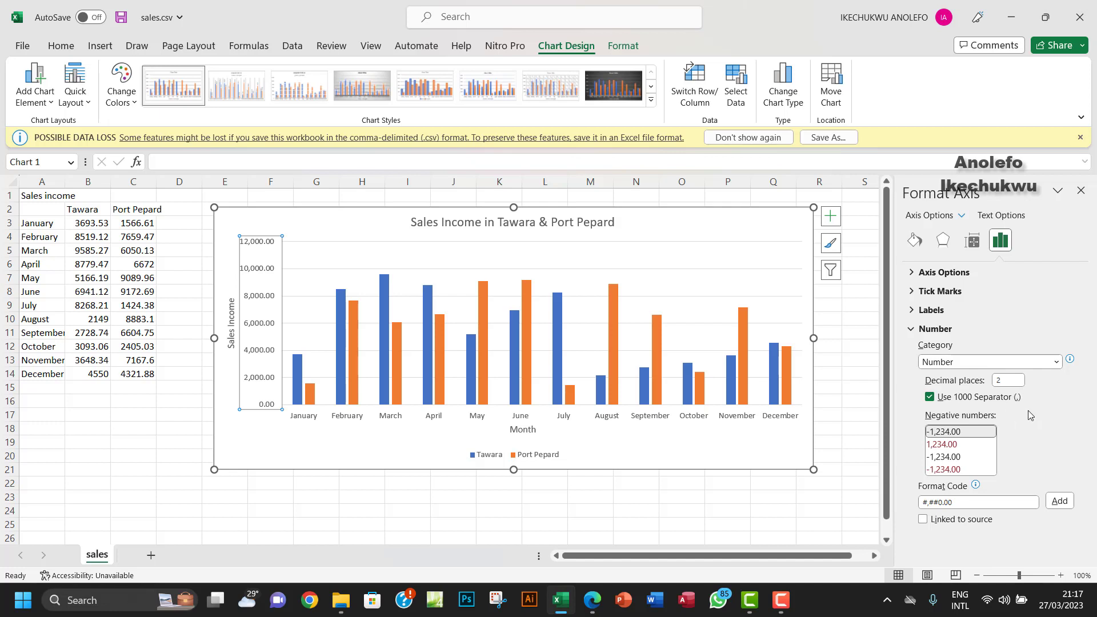
click(934, 429)
Step: Close the Format Axis pane and dismiss the possible data loss warning
click(1080, 190)
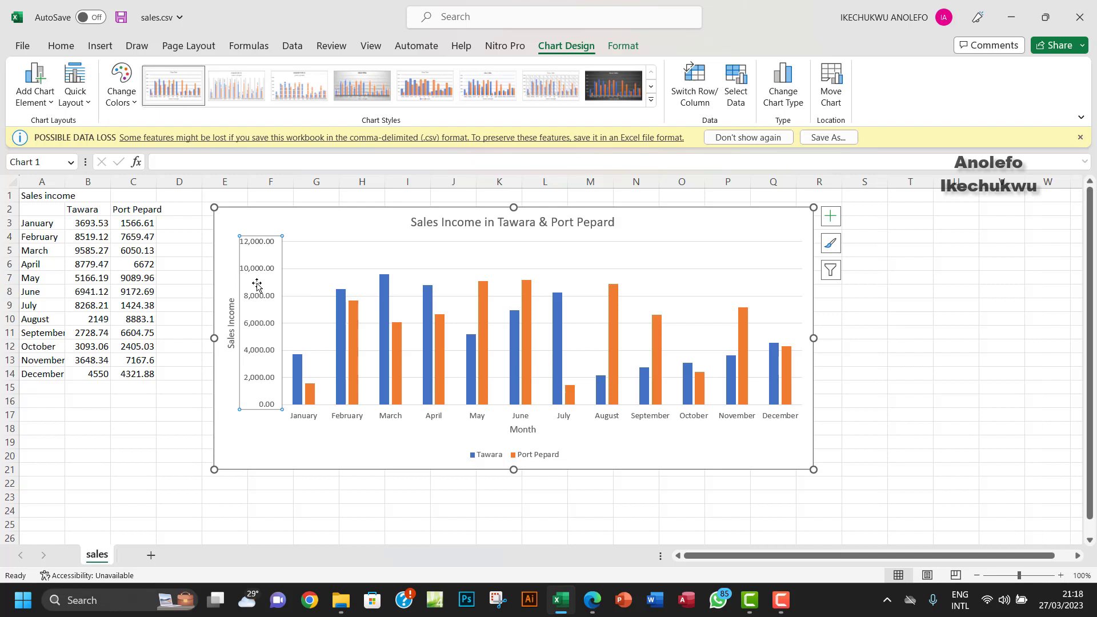
click(198, 262)
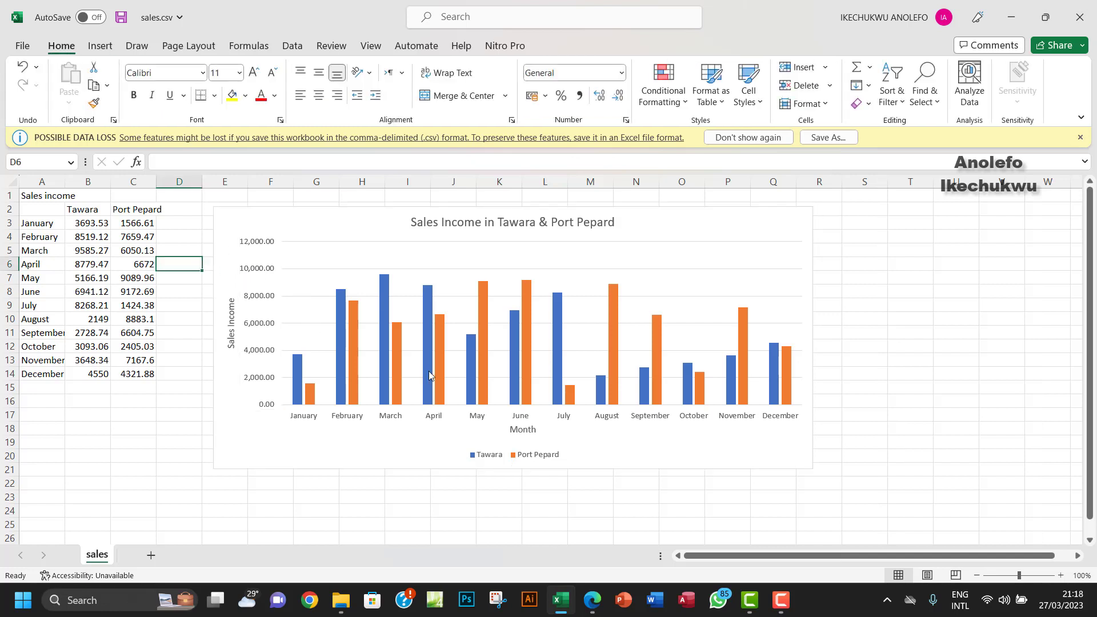
mouse_move(426, 374)
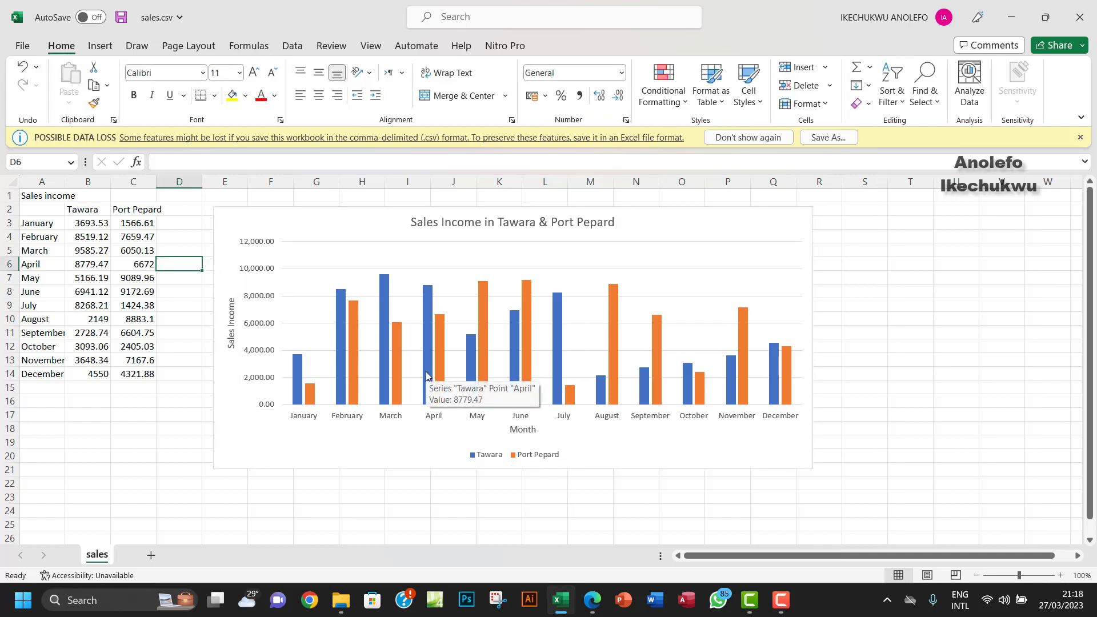
click(1080, 138)
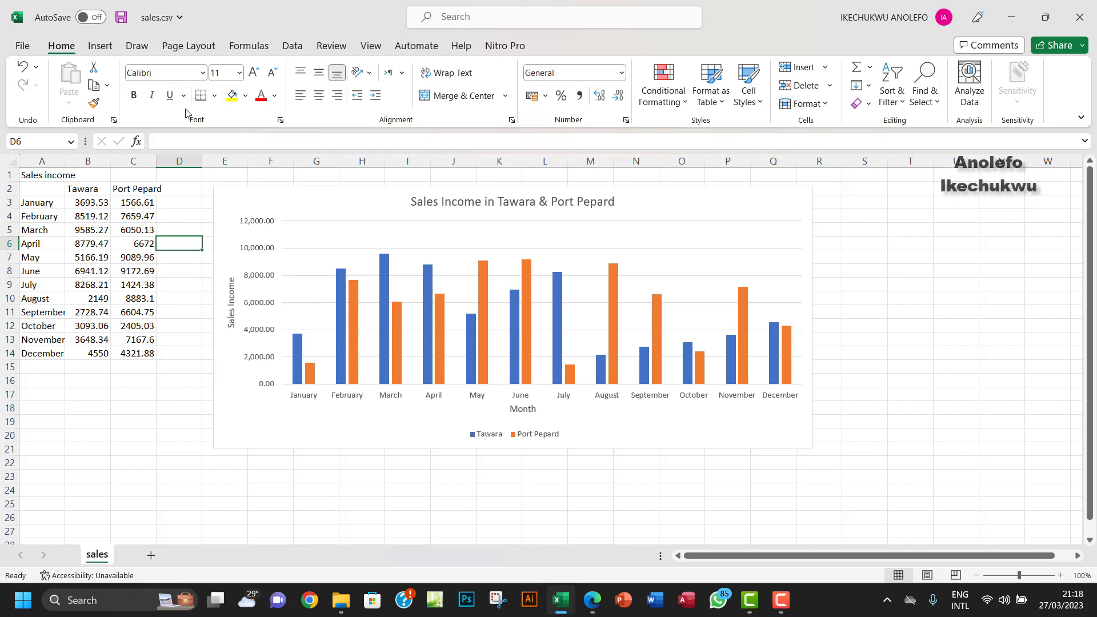
Step: In Save As, browse to Desktop > YouTube Files > Chapter 16 Videos
click(22, 48)
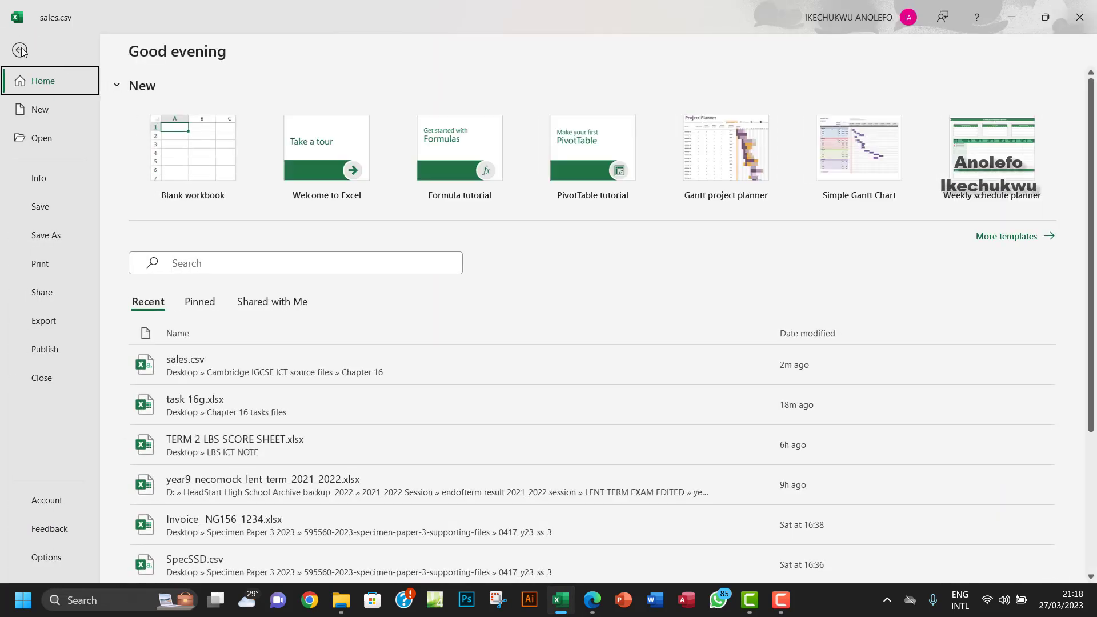
click(58, 238)
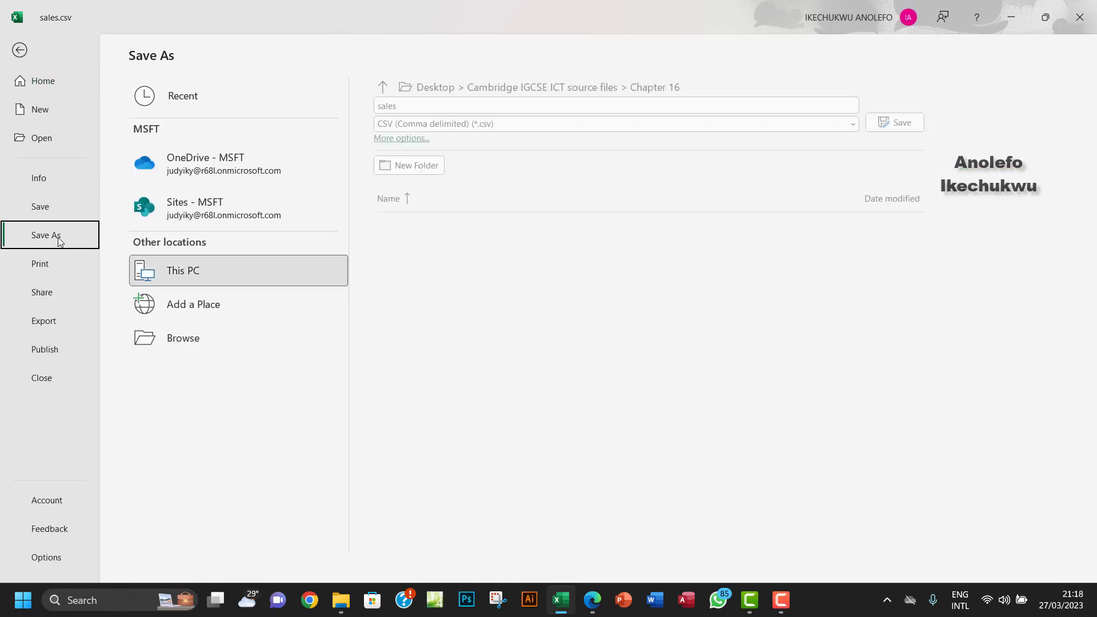
click(210, 343)
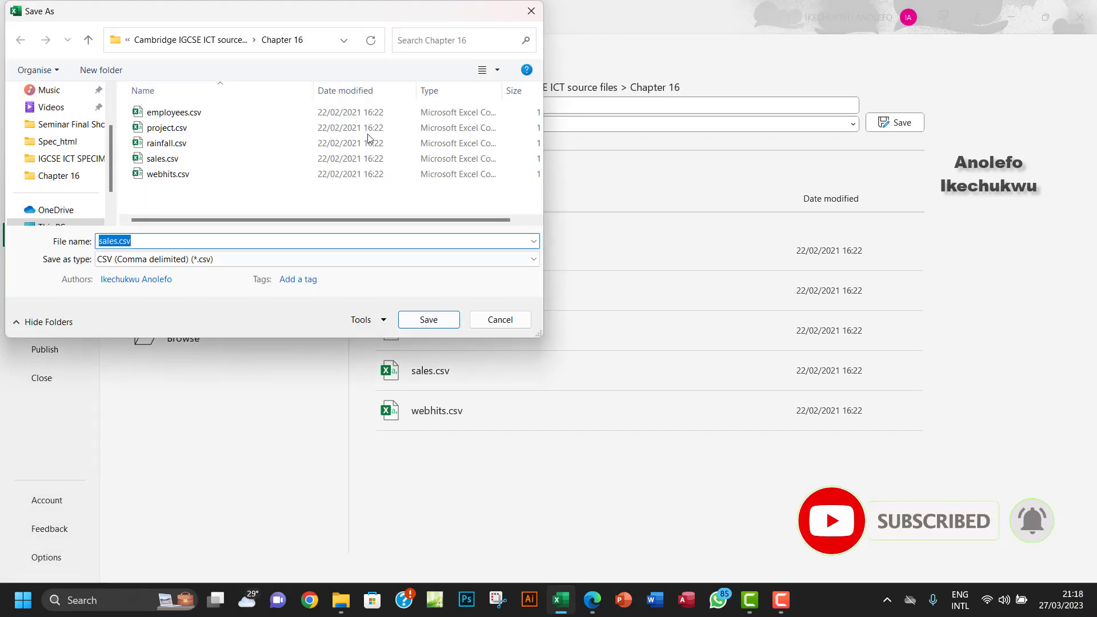
click(88, 40)
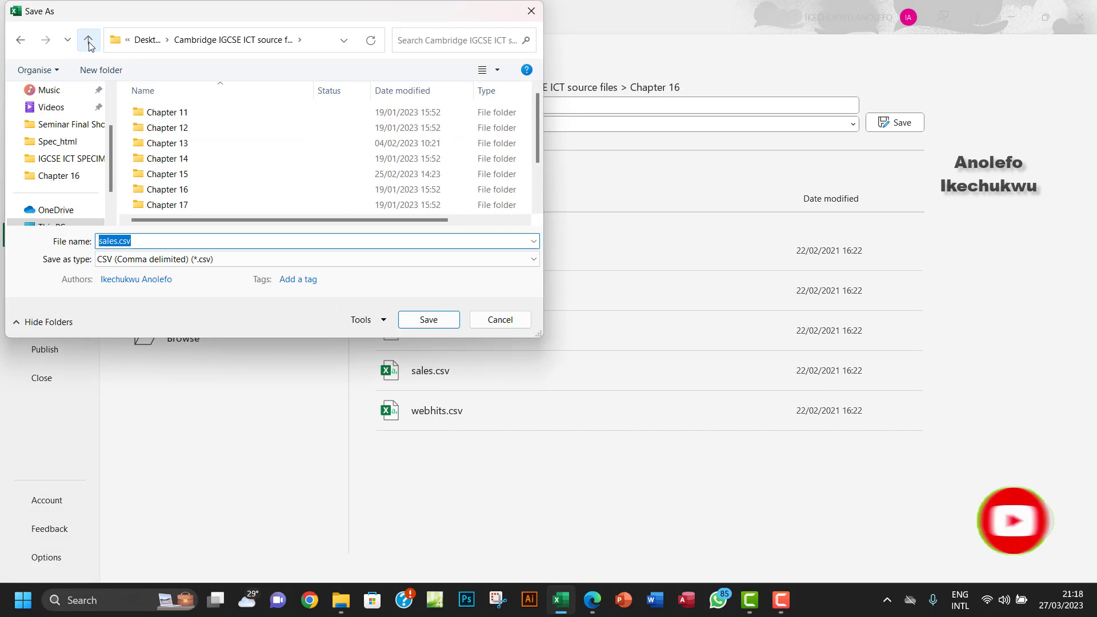
scroll(55, 114, up, 3)
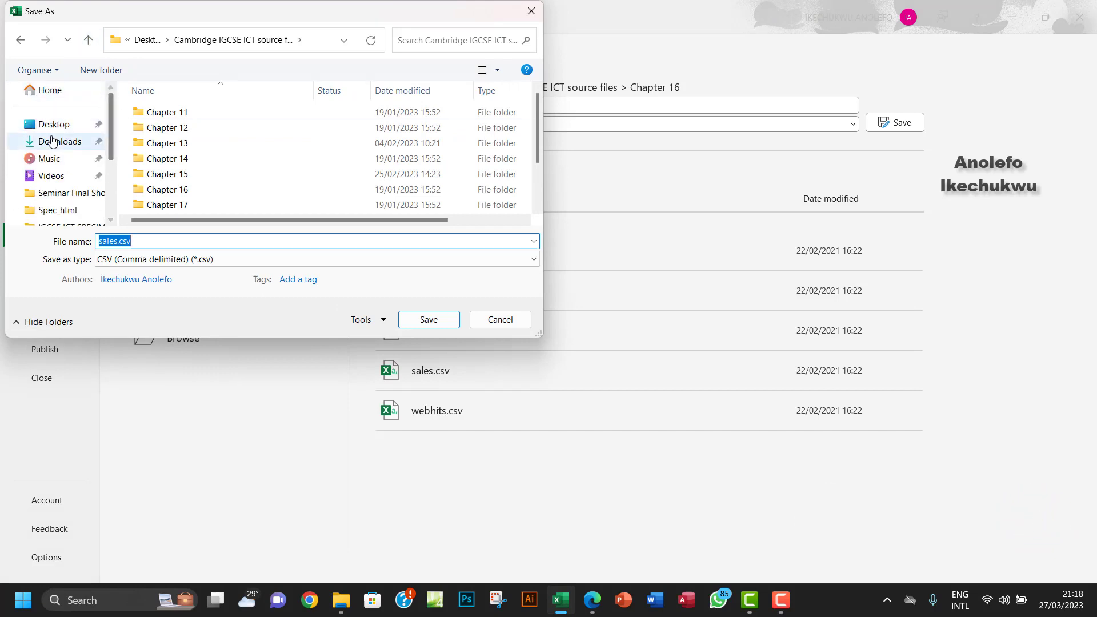
click(54, 123)
drag(537, 116, 534, 214)
double_click(312, 165)
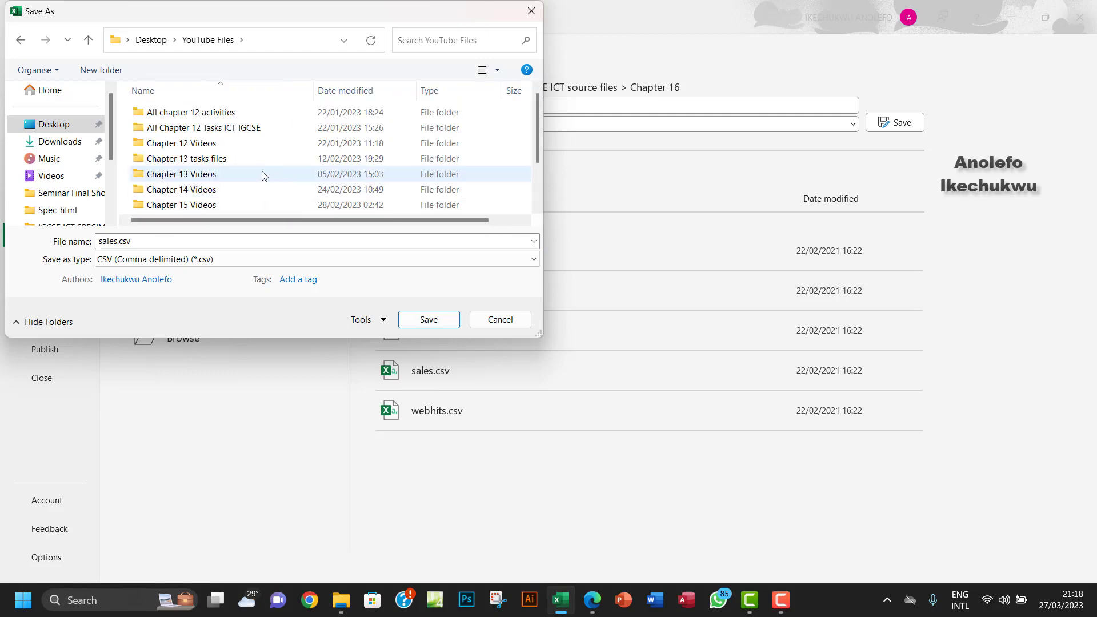
scroll(212, 200, down, 1)
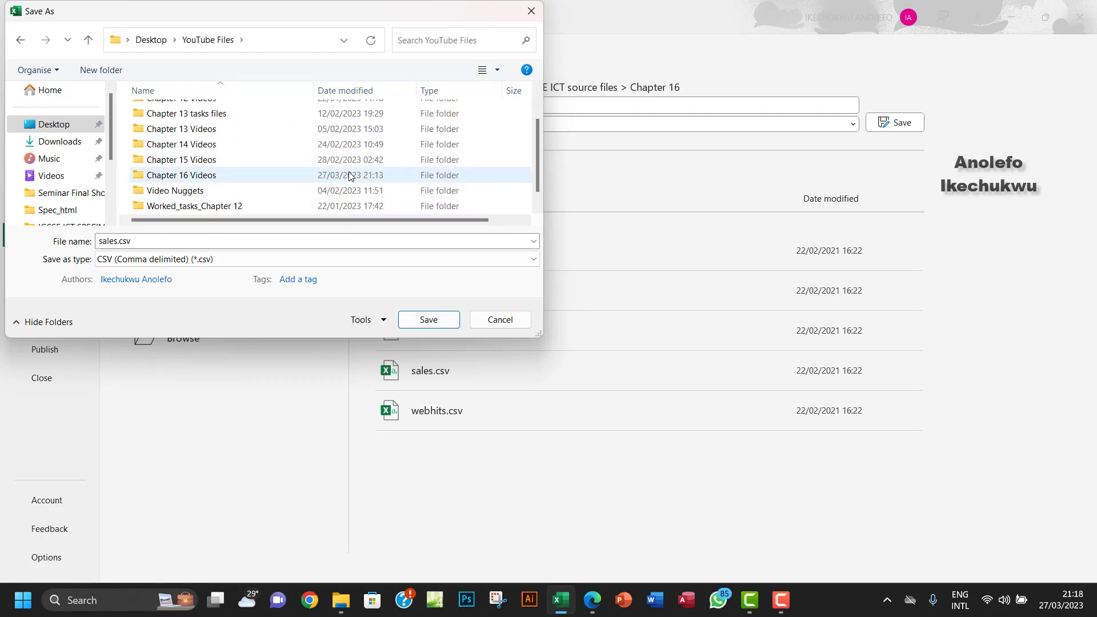
double_click(210, 179)
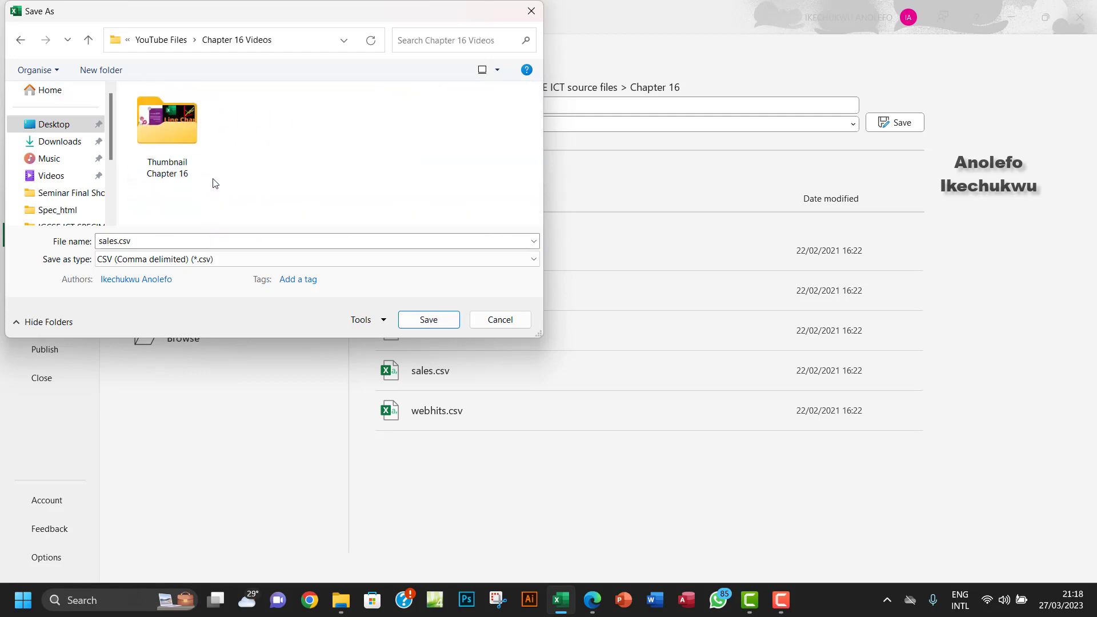
Step: Save the workbook as Excel Workbook 'Task 16g.xlsx'
click(169, 260)
click(153, 273)
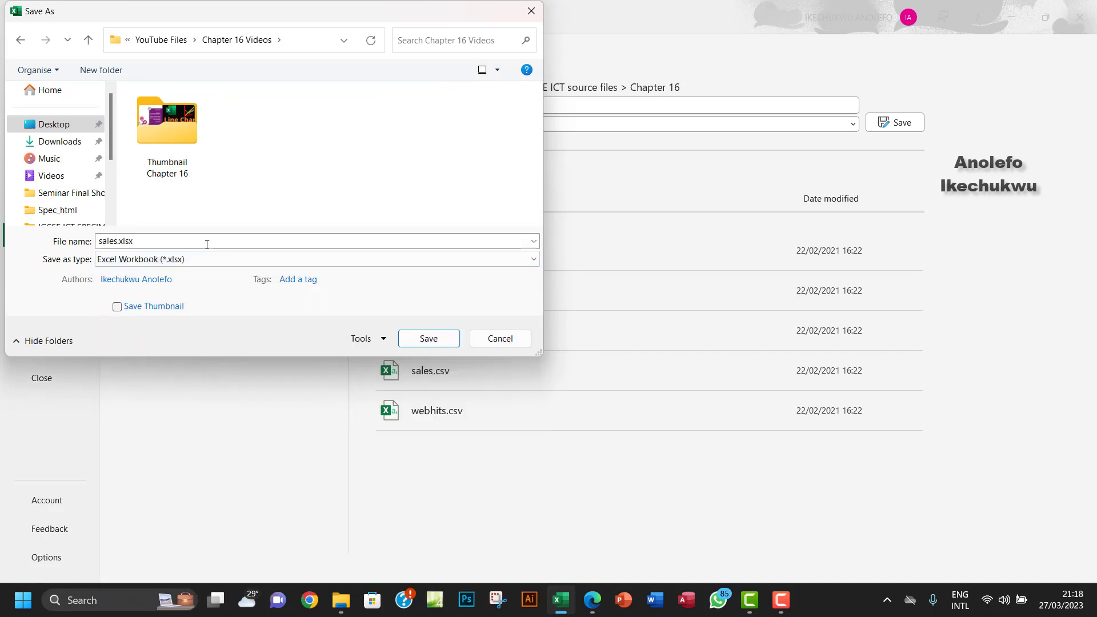
double_click(168, 243)
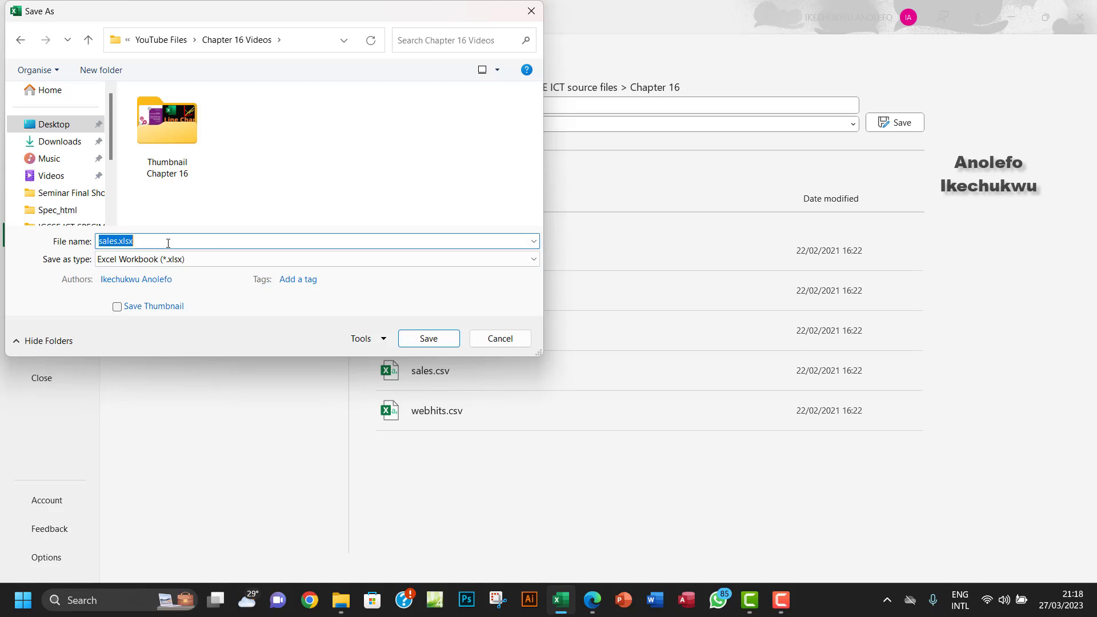
text(1)
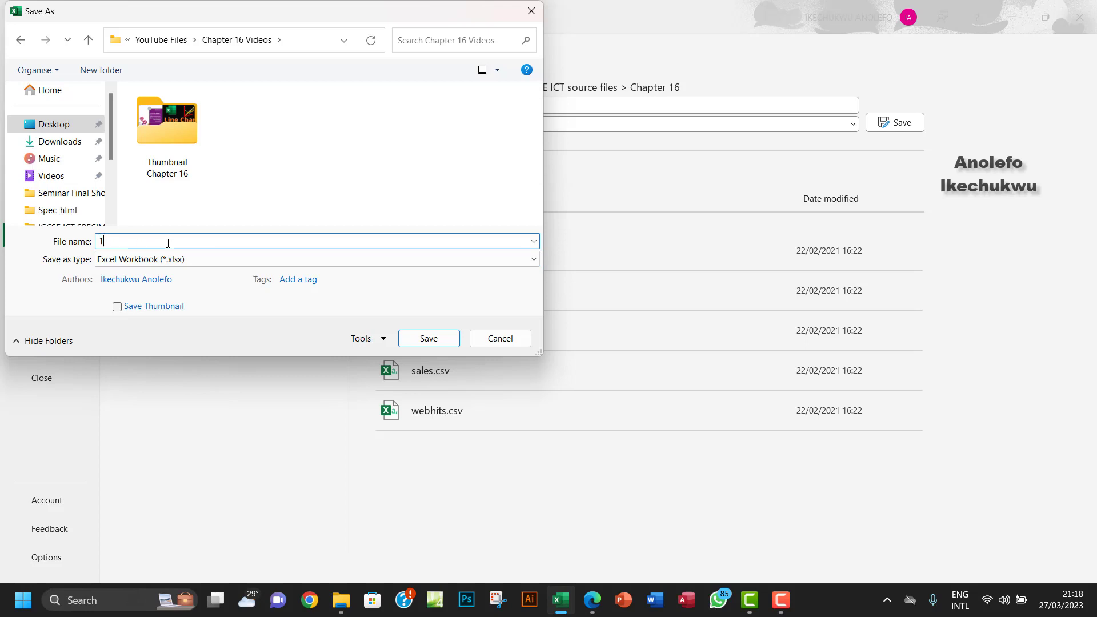
text(Task 16)
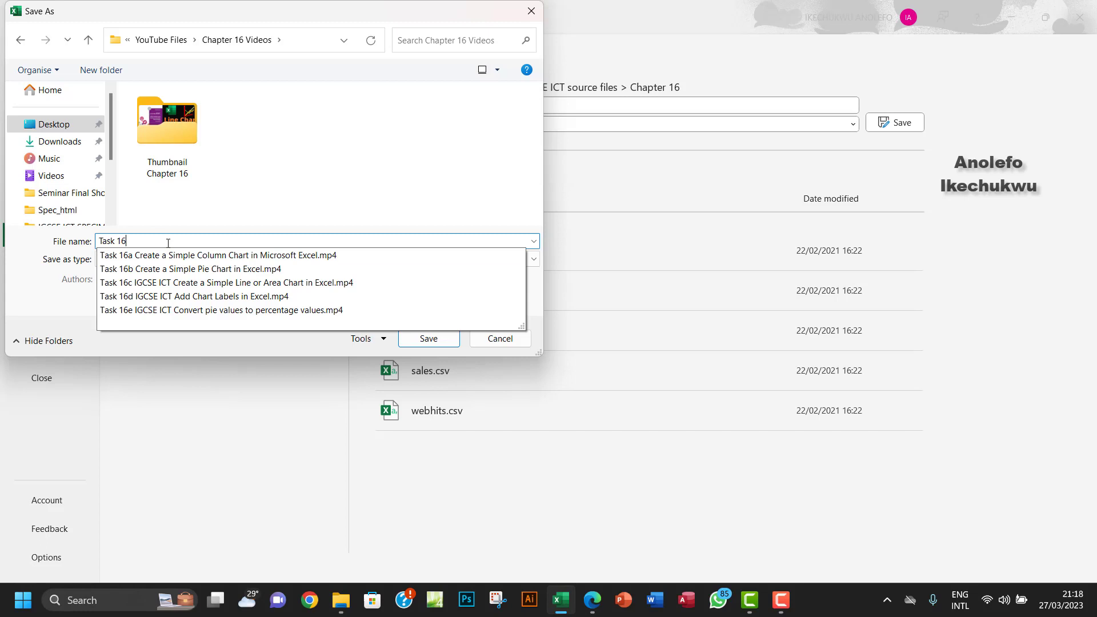
text(g)
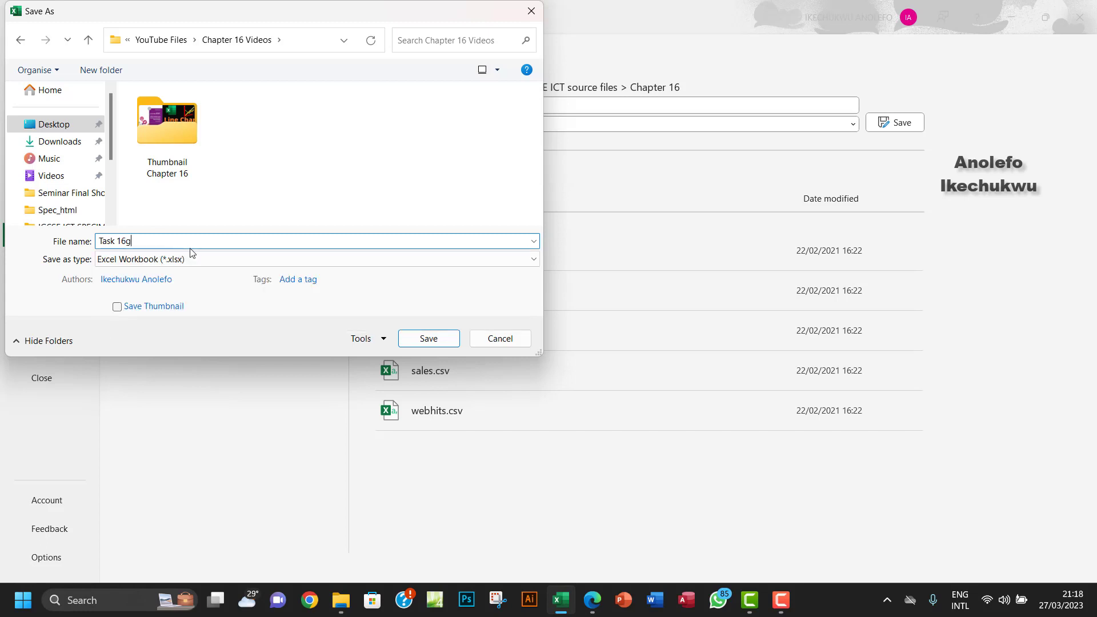
click(426, 338)
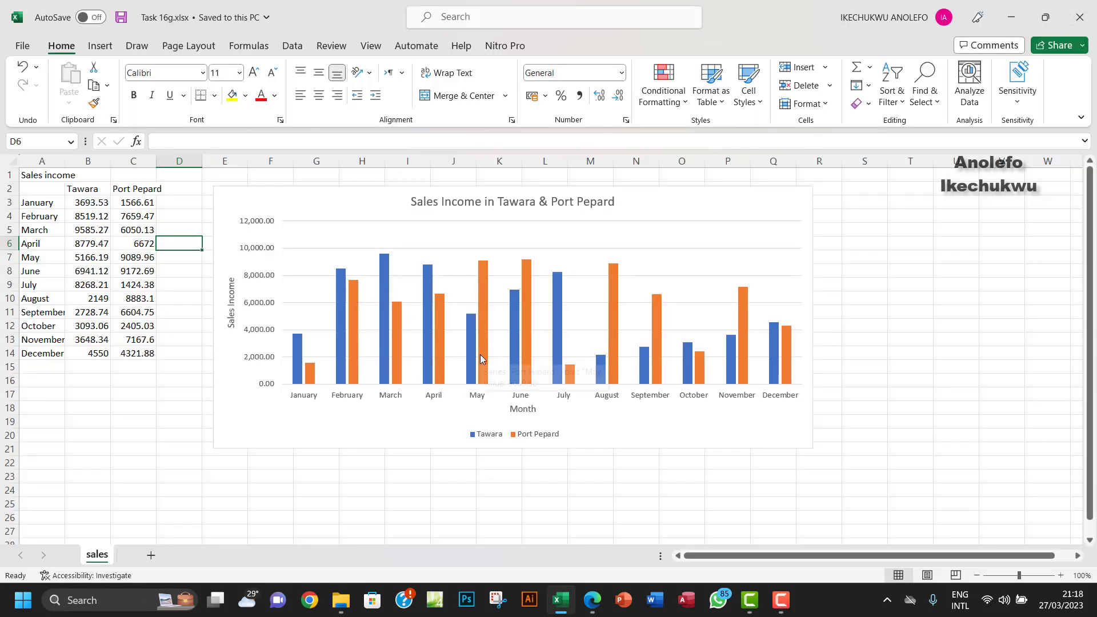
mouse_move(480, 359)
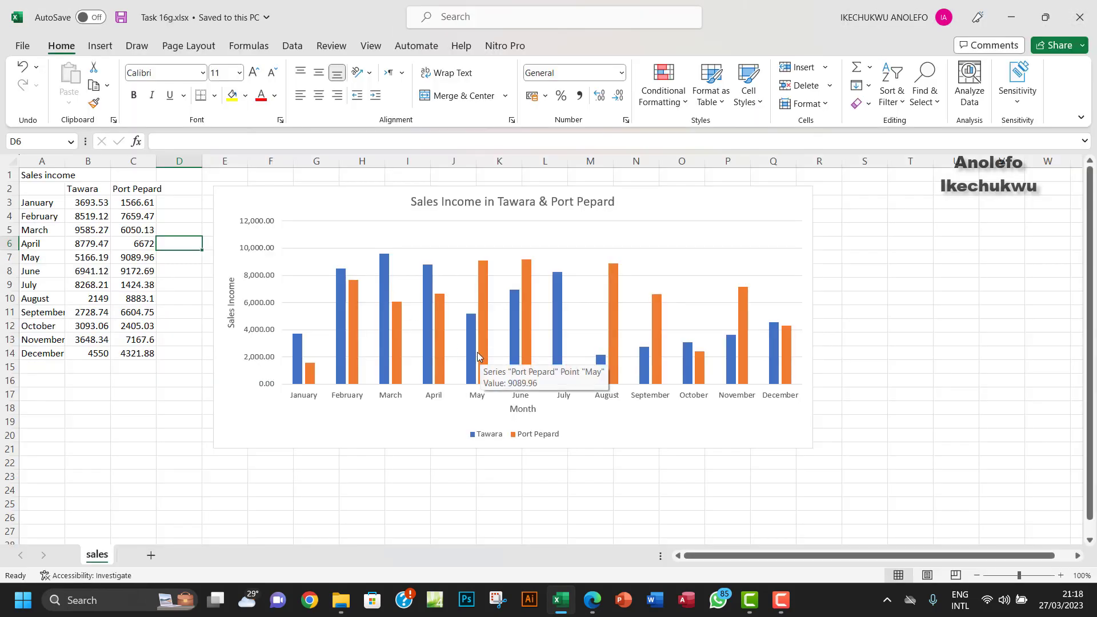